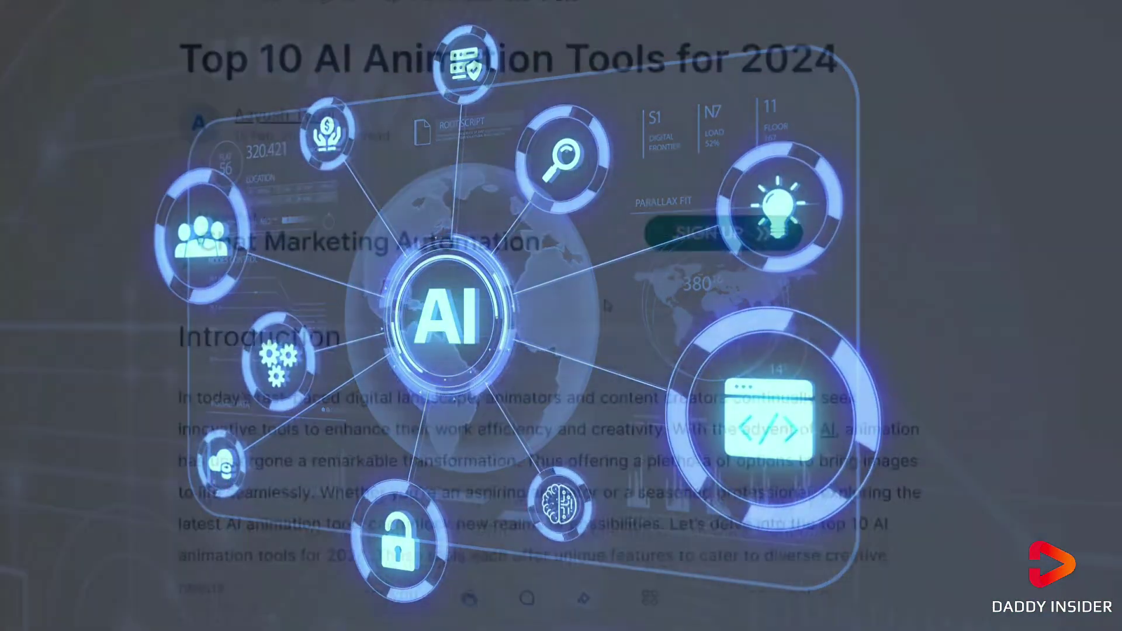
{"action": "scroll", "coordinate": [619, 300], "scroll_direction": "down", "scroll_amount": 20}
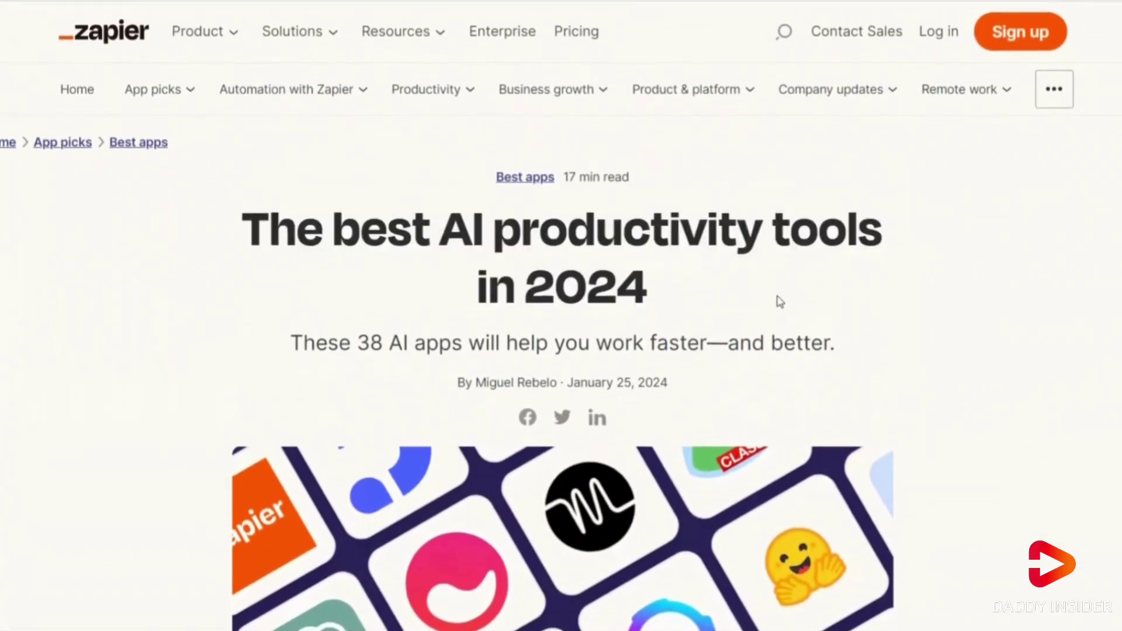
{"action": "scroll", "coordinate": [779, 301], "scroll_direction": "down", "scroll_amount": 15}
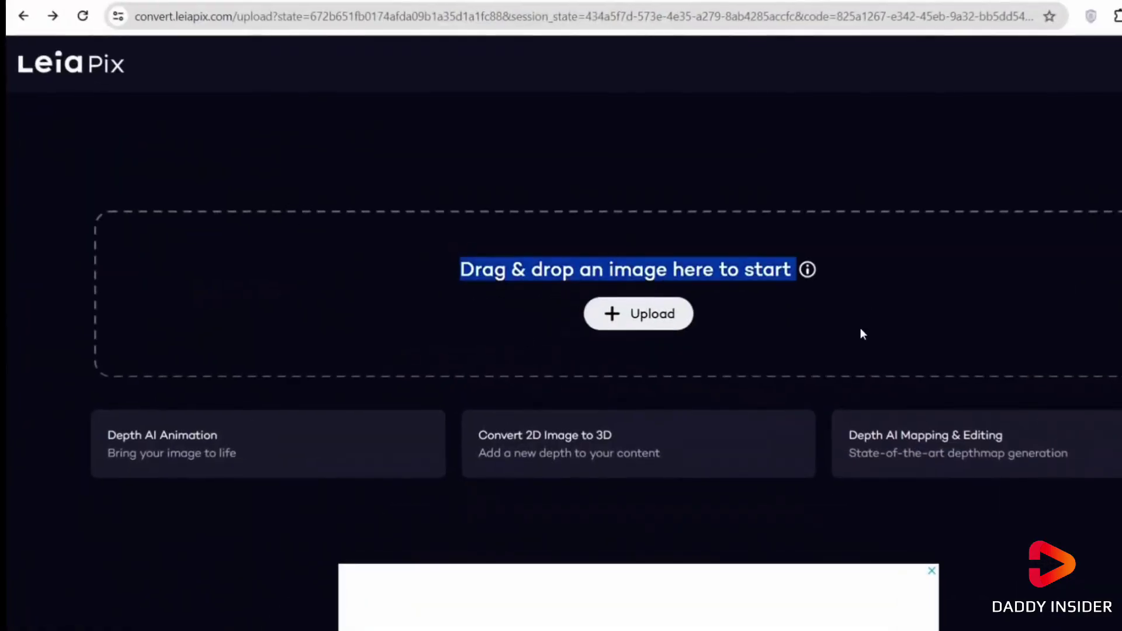
Step: Upload the image of the boy and girl cartoon characters to LeiaPix and look over the depth animation settings
{"action": "left_click", "coordinate": [236, 193]}
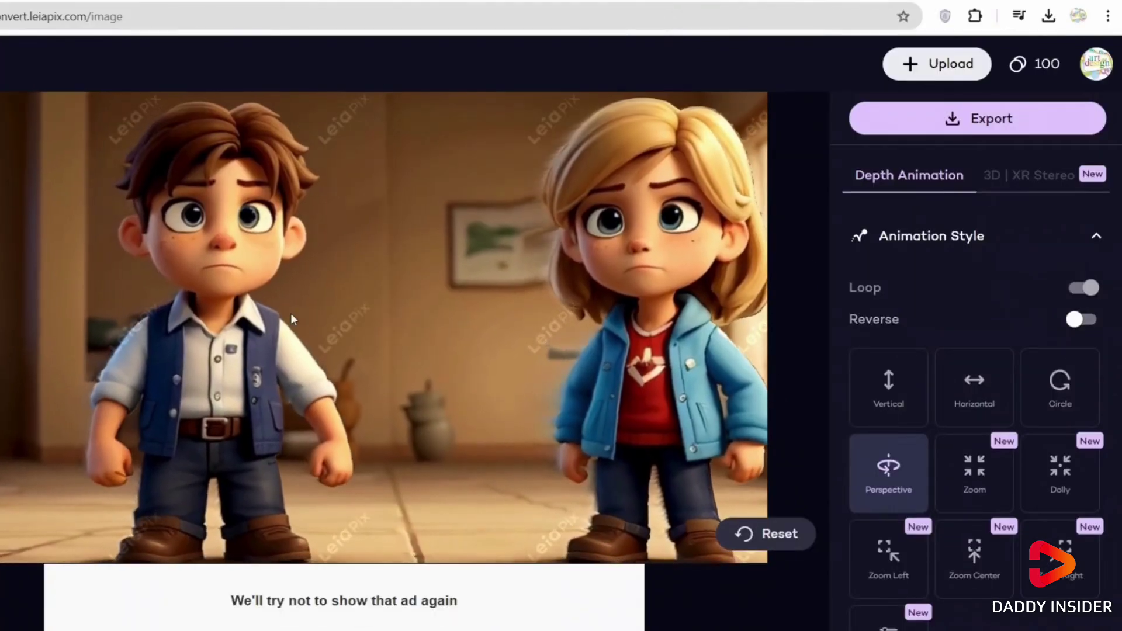
{"action": "left_click", "coordinate": [1078, 240]}
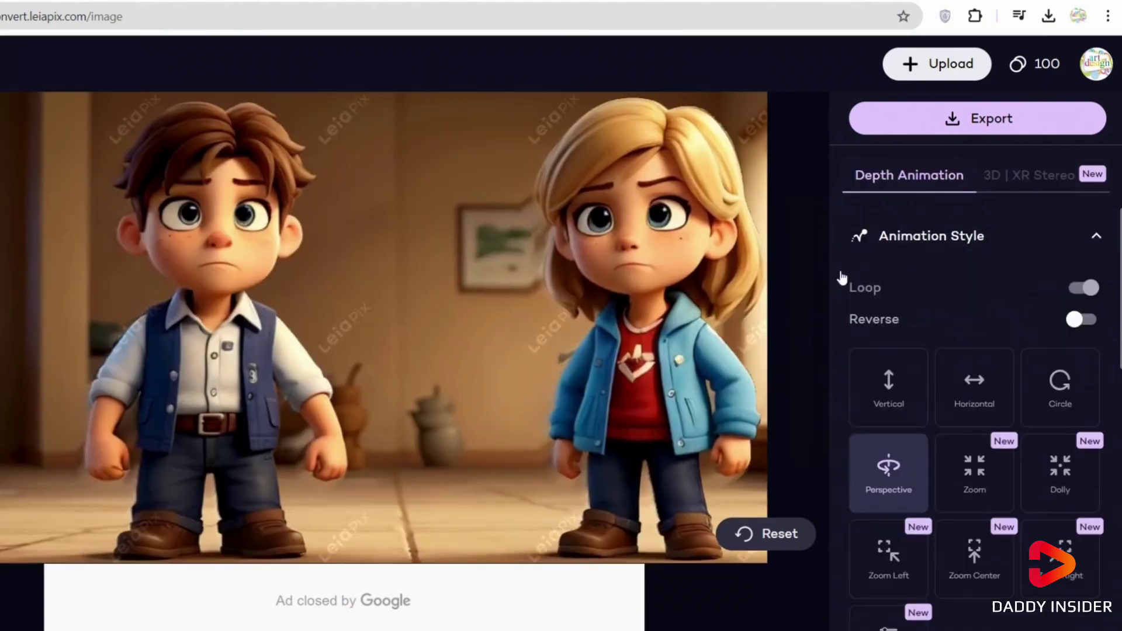
{"action": "left_click", "coordinate": [1029, 239]}
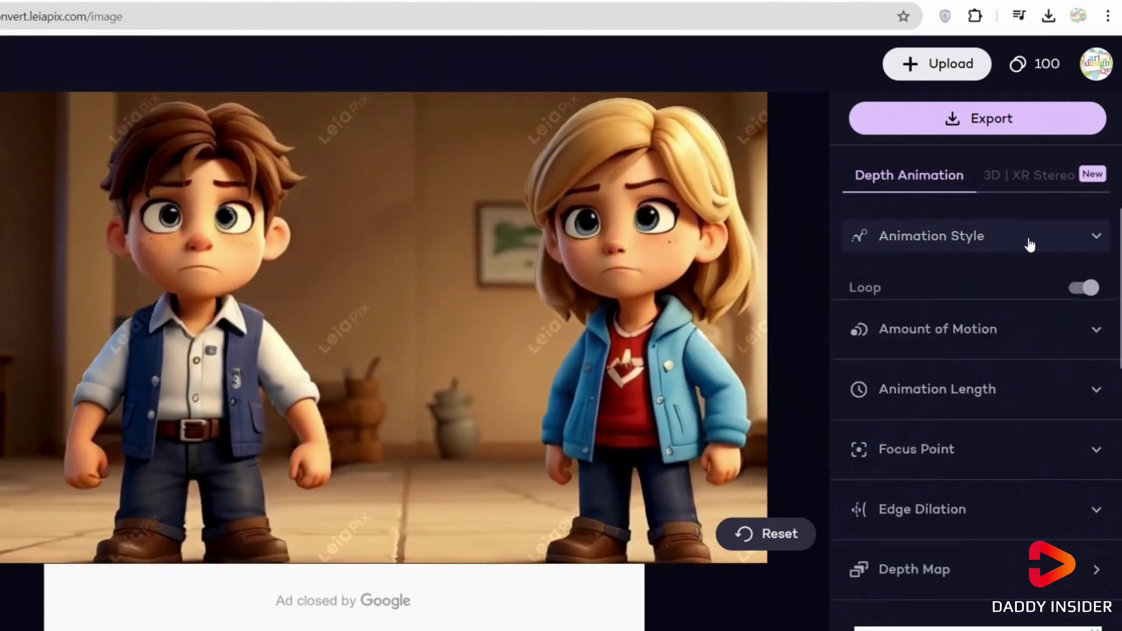
{"action": "scroll", "coordinate": [952, 538], "scroll_direction": "down", "scroll_amount": 2}
{"action": "scroll", "coordinate": [957, 269], "scroll_direction": "up", "scroll_amount": 2}
{"action": "left_click", "coordinate": [958, 236]}
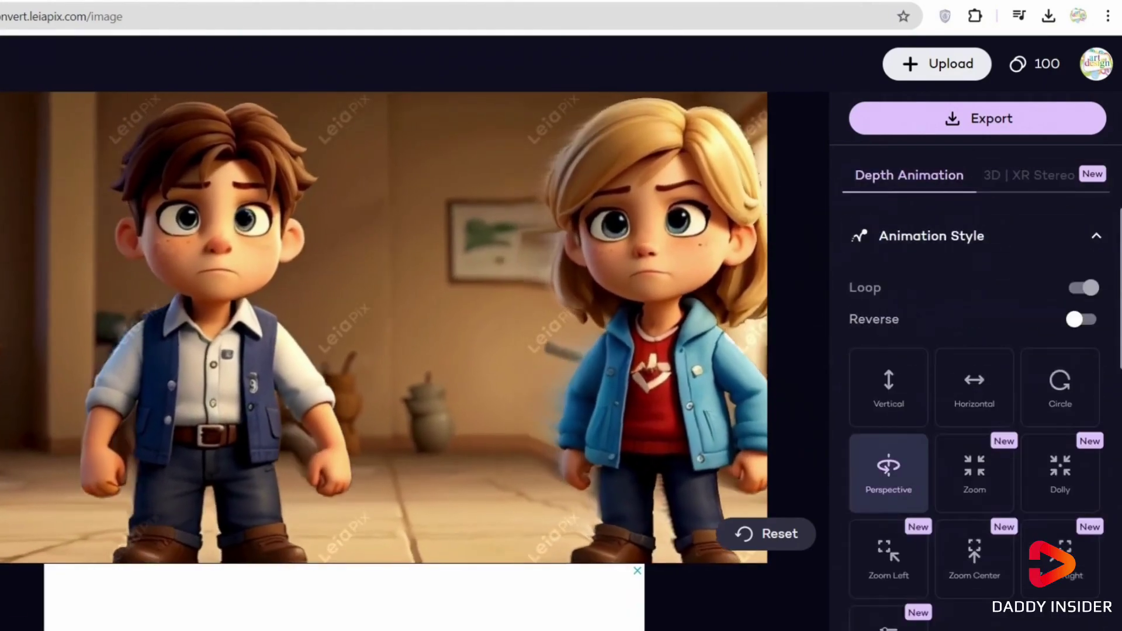
Step: Try the Vertical and Zoom Left animation styles on the image, then set the style to Custom
{"action": "scroll", "coordinate": [1040, 333], "scroll_direction": "down", "scroll_amount": 1}
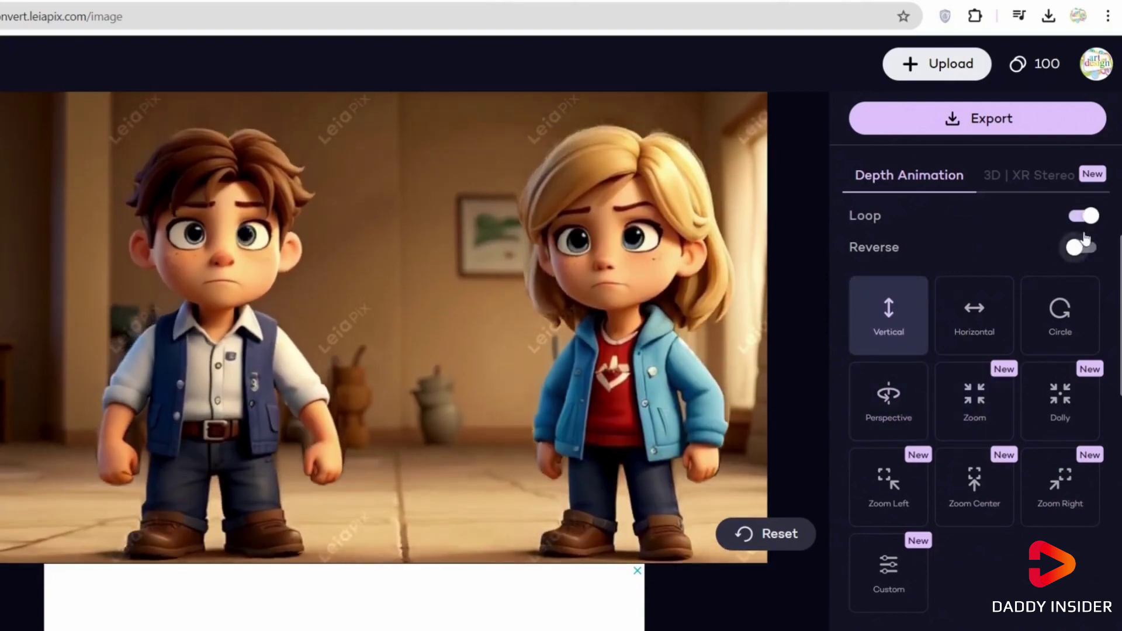
{"action": "left_click", "coordinate": [888, 482]}
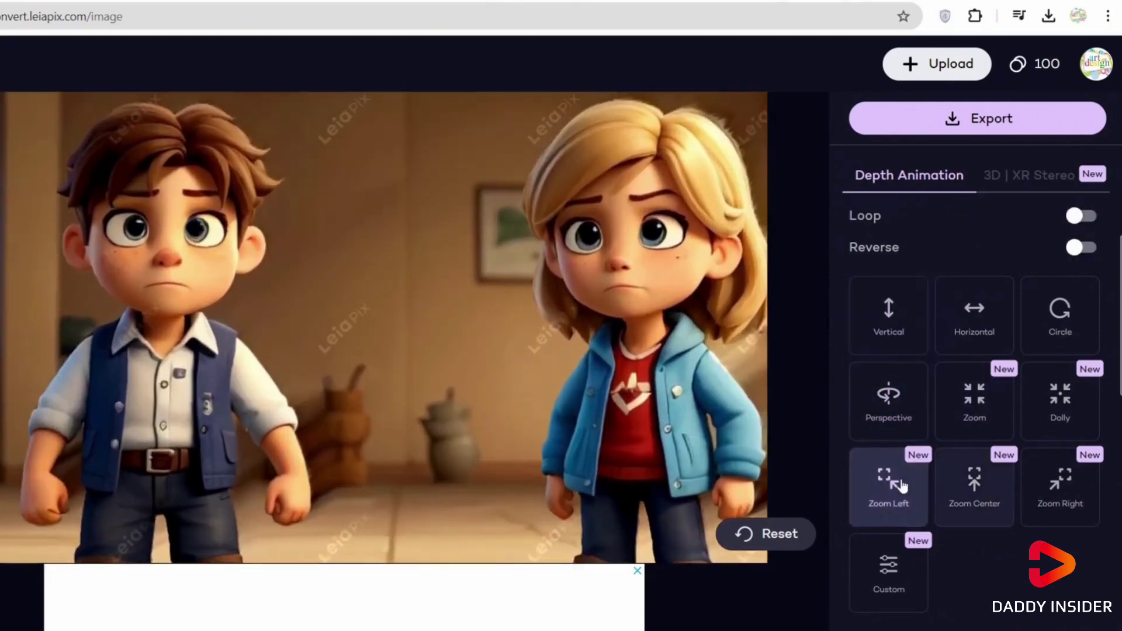
{"action": "scroll", "coordinate": [970, 409], "scroll_direction": "down", "scroll_amount": 5}
{"action": "left_click", "coordinate": [935, 325]}
{"action": "scroll", "coordinate": [969, 409], "scroll_direction": "down", "scroll_amount": 5}
{"action": "scroll", "coordinate": [975, 351], "scroll_direction": "down", "scroll_amount": 1}
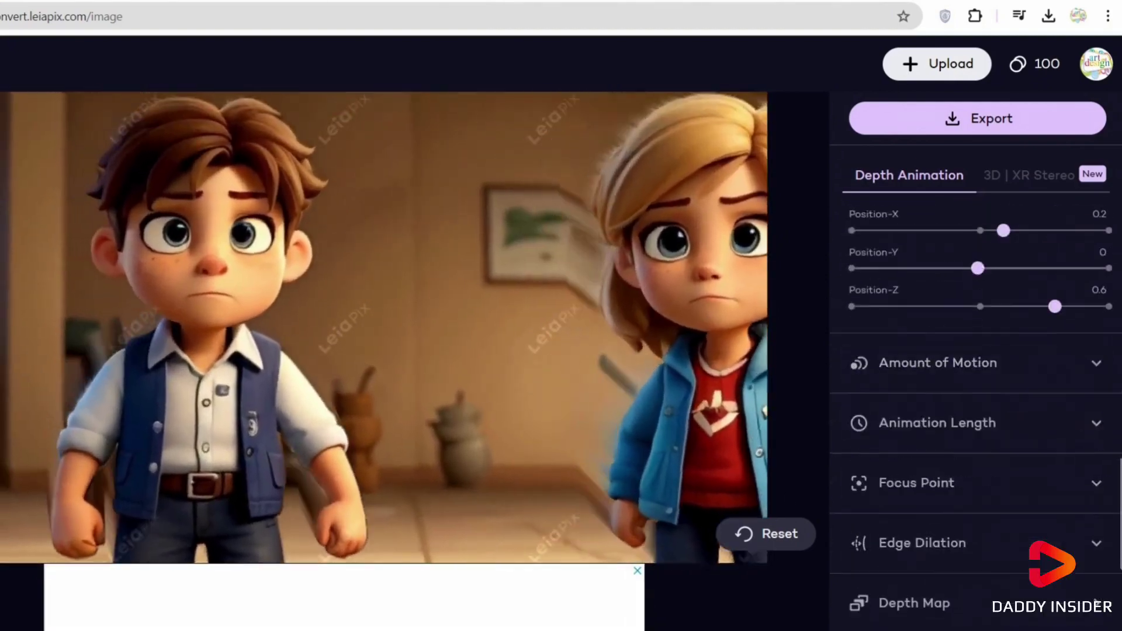
{"action": "left_click", "coordinate": [914, 601]}
{"action": "left_click", "coordinate": [491, 533]}
{"action": "left_click", "coordinate": [904, 611]}
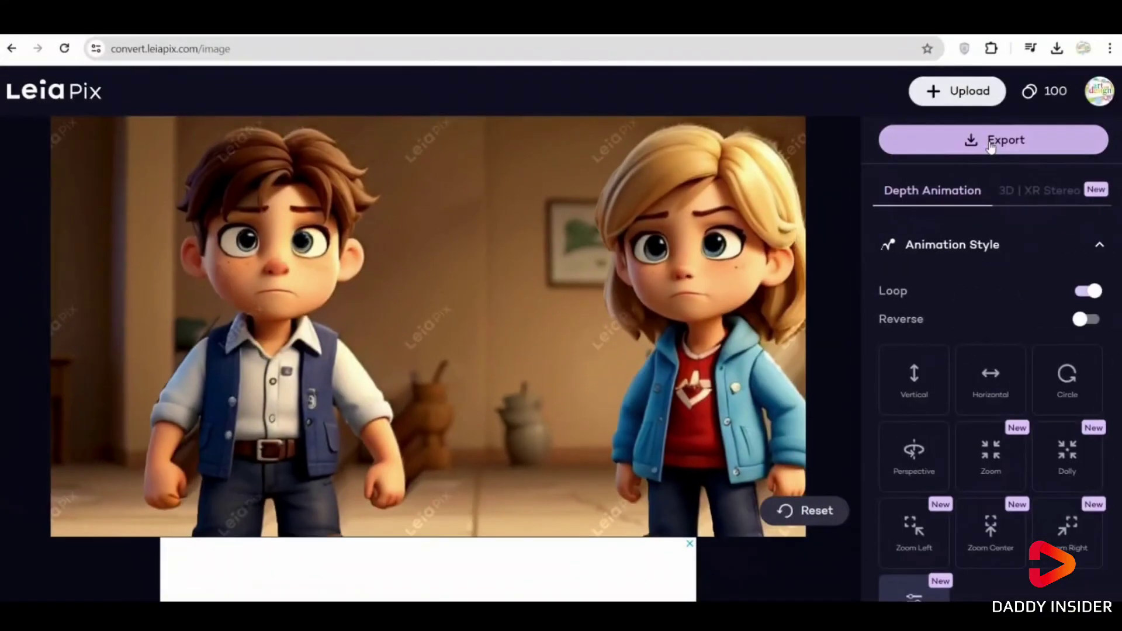
Step: Export the animation with 3 repetitions as a free limited MP4 (up to 720p)
{"action": "left_click", "coordinate": [1001, 138]}
{"action": "double_click", "coordinate": [520, 385]}
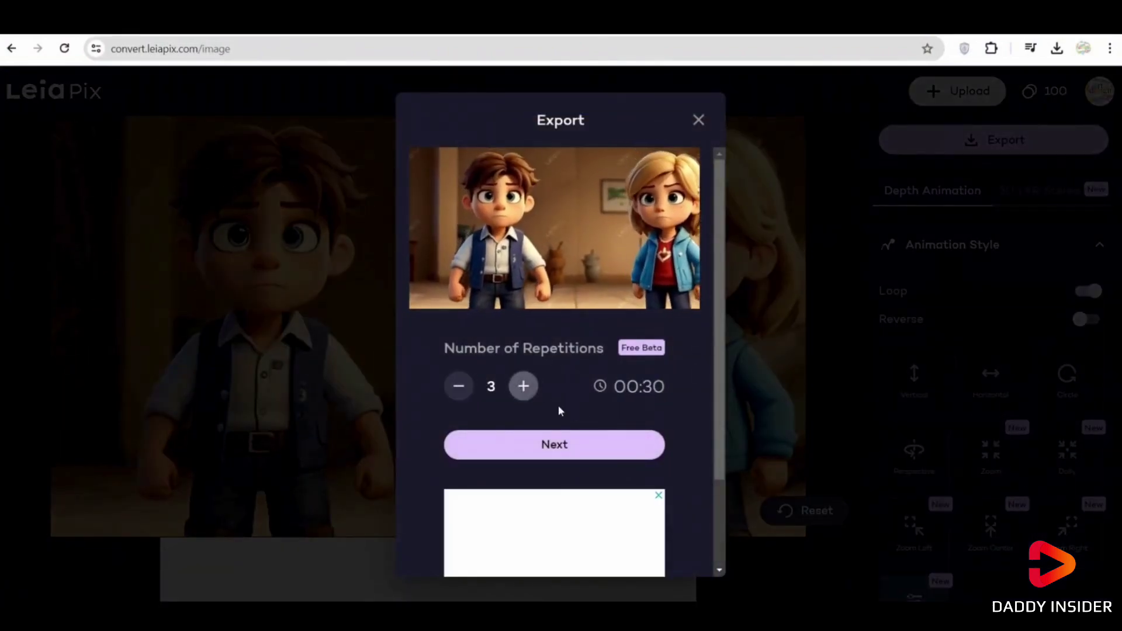
{"action": "left_click", "coordinate": [542, 444]}
{"action": "left_click", "coordinate": [646, 373]}
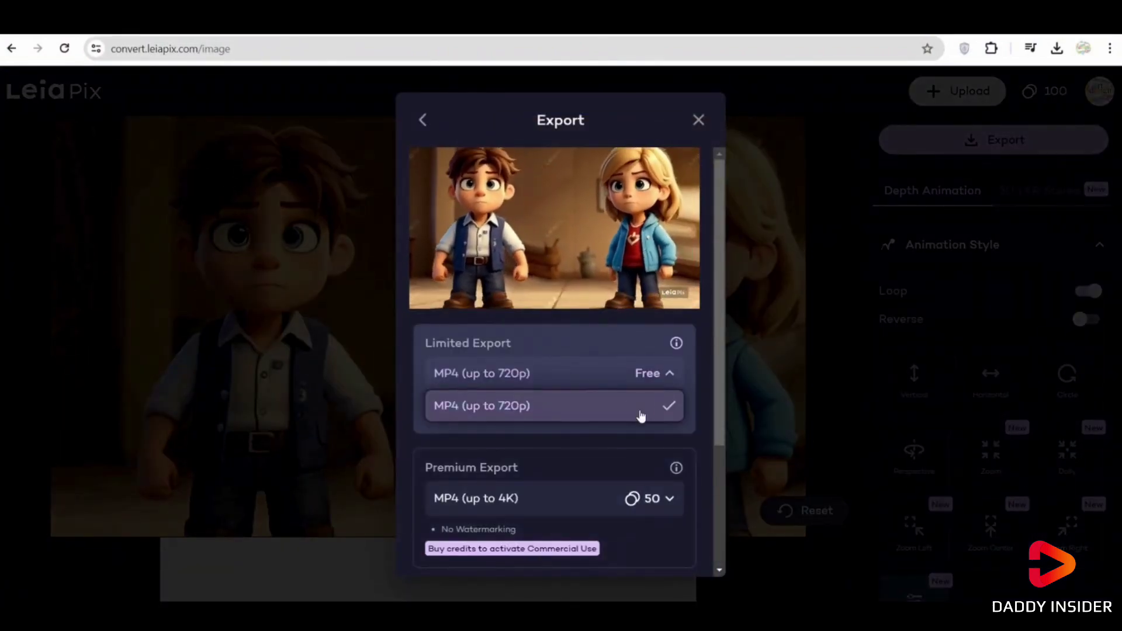
{"action": "left_click", "coordinate": [549, 368]}
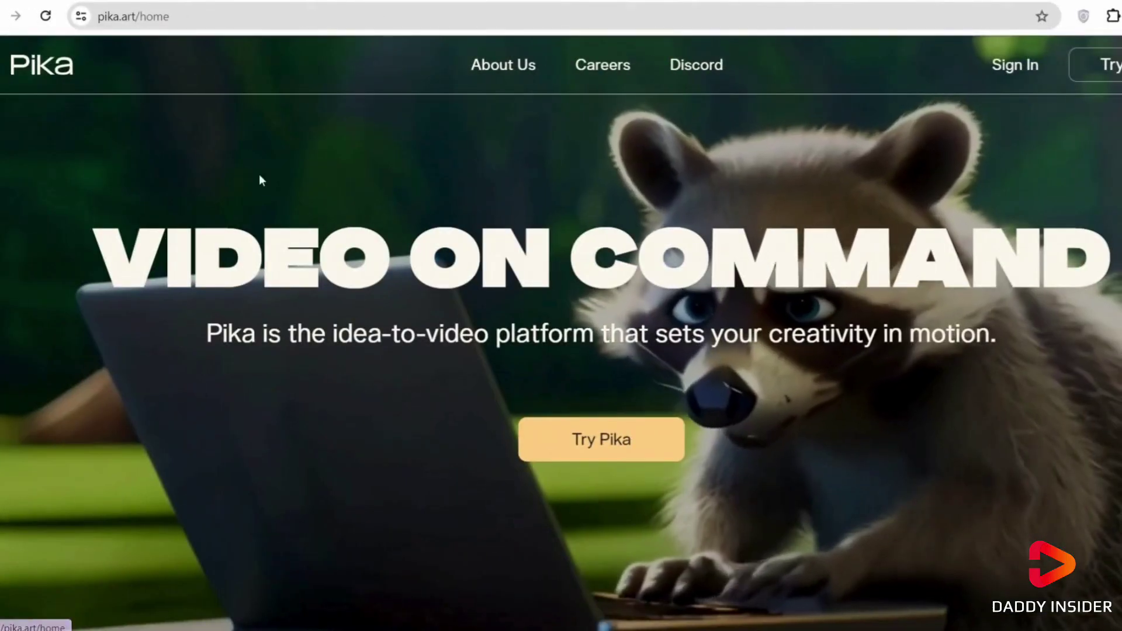
Step: In Pika, generate a video from the two-character image with the prompt "move the child forward and watching right side"
{"action": "scroll", "coordinate": [711, 432], "scroll_direction": "down", "scroll_amount": 10}
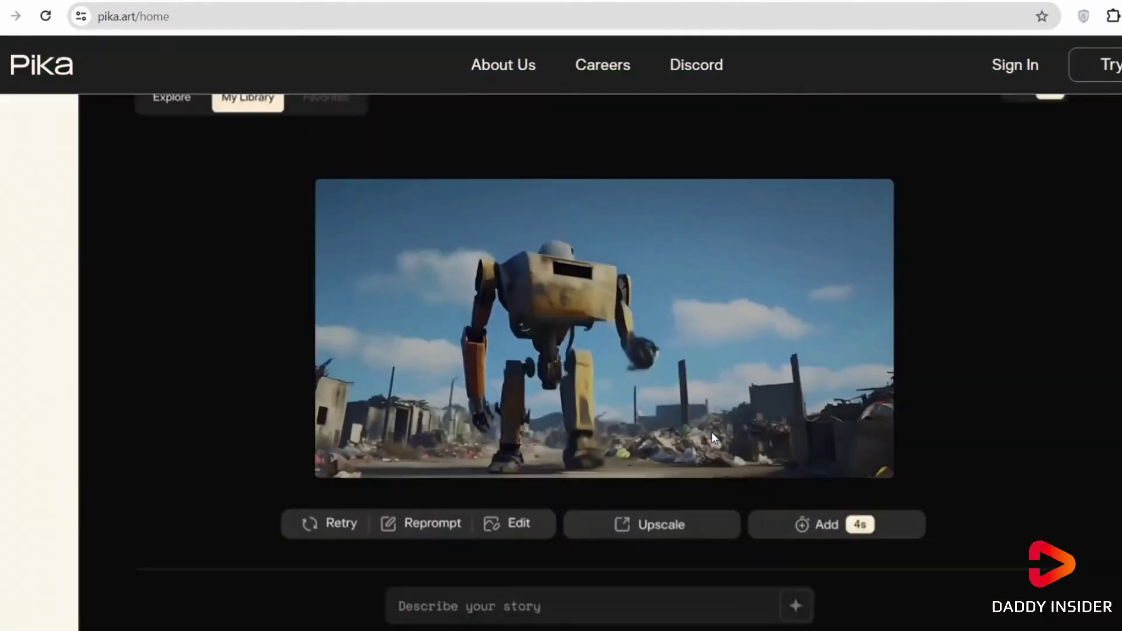
{"action": "scroll", "coordinate": [710, 432], "scroll_direction": "down", "scroll_amount": 10}
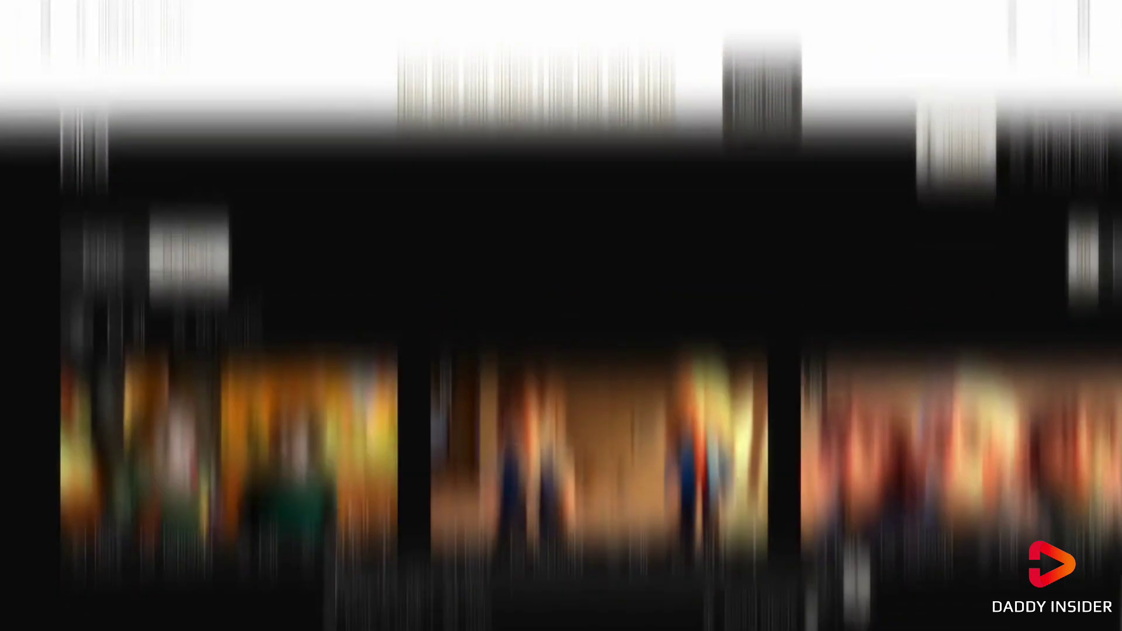
{"action": "type", "text": "child forward and watching right side"}
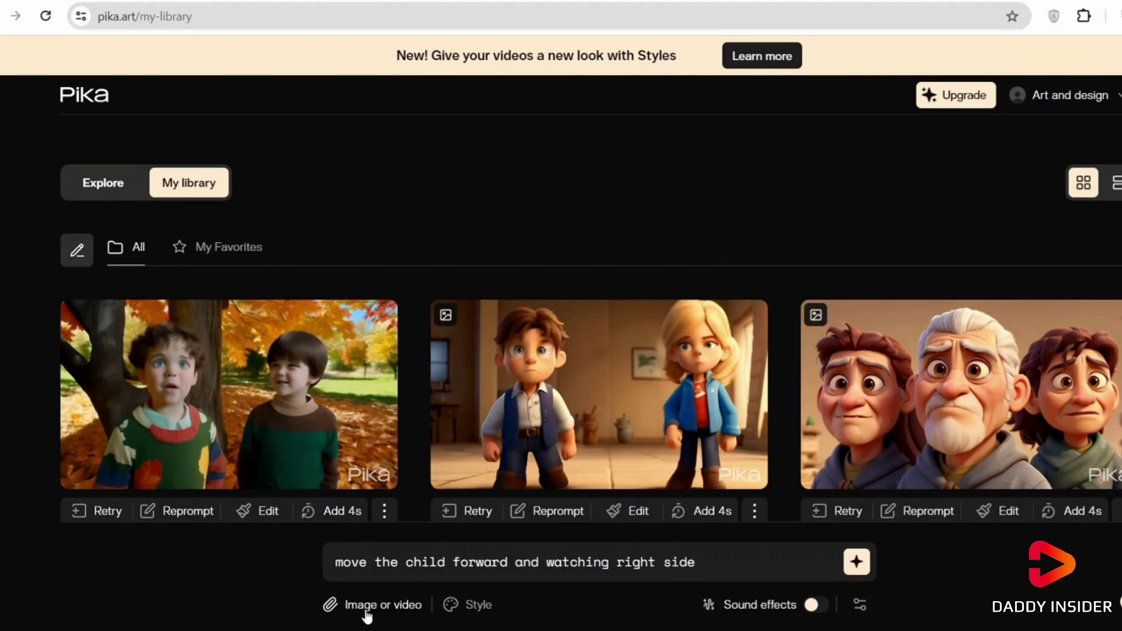
{"action": "left_click", "coordinate": [367, 605]}
{"action": "left_click", "coordinate": [175, 252]}
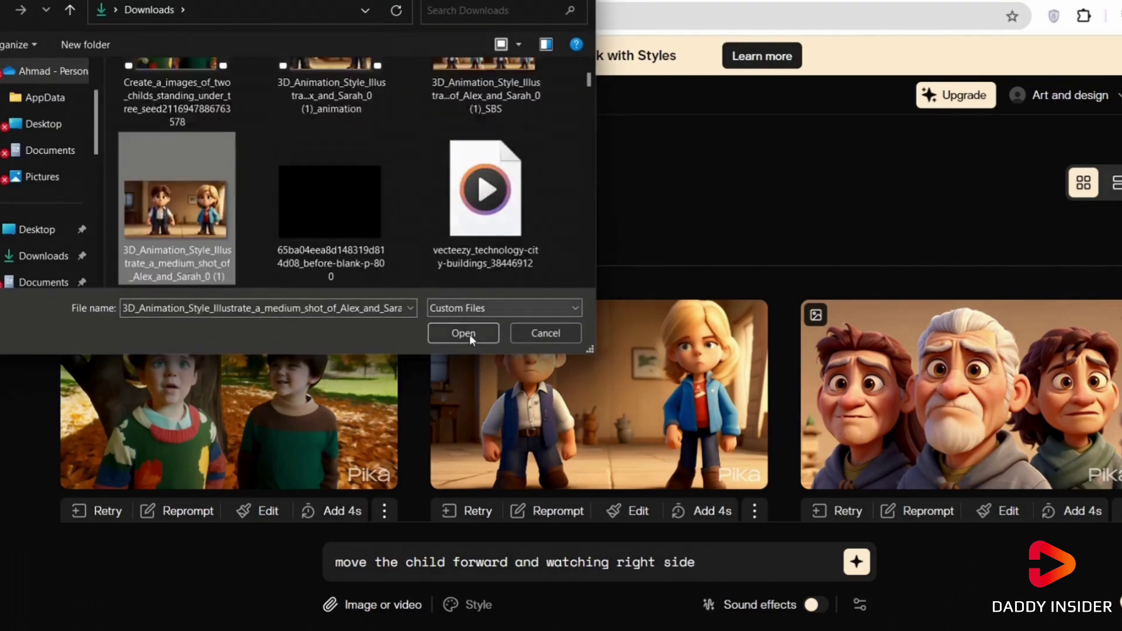
{"action": "left_click", "coordinate": [468, 332]}
{"action": "left_click", "coordinate": [856, 482]}
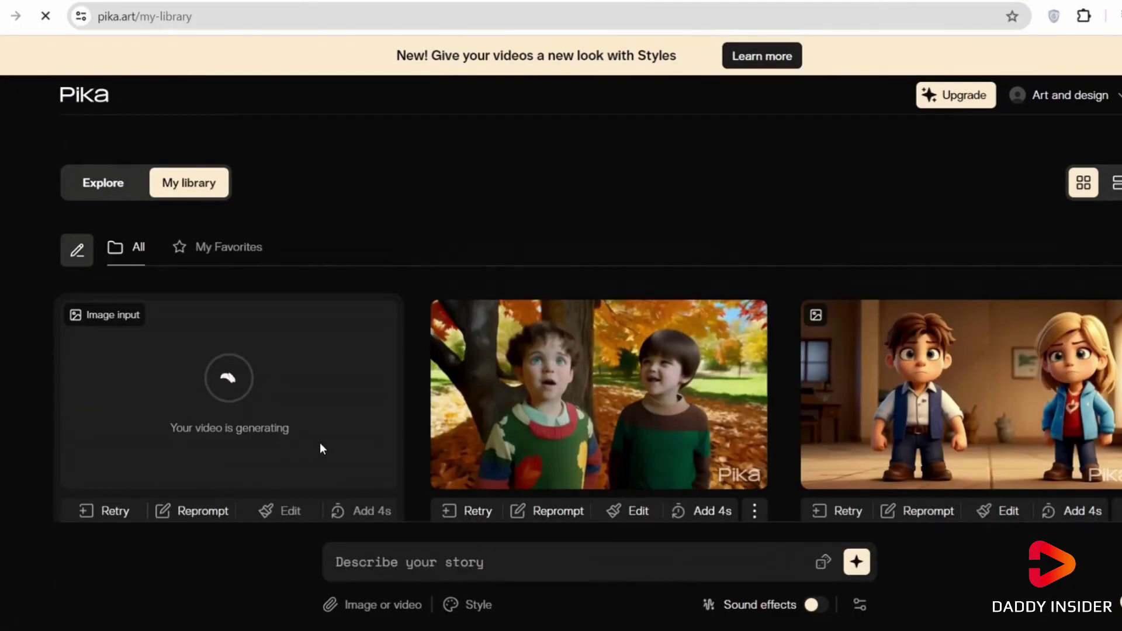
Step: Generate another Pika video from a text-only prompt asking for images of two children standing
{"action": "left_click", "coordinate": [259, 384]}
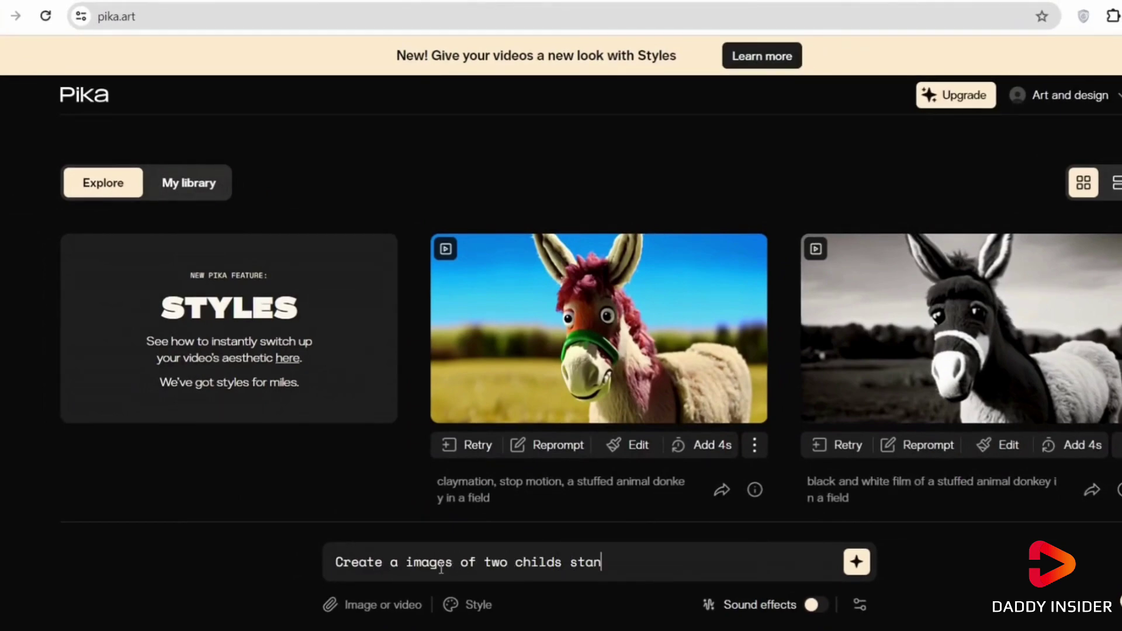
{"action": "left_click", "coordinate": [855, 563]}
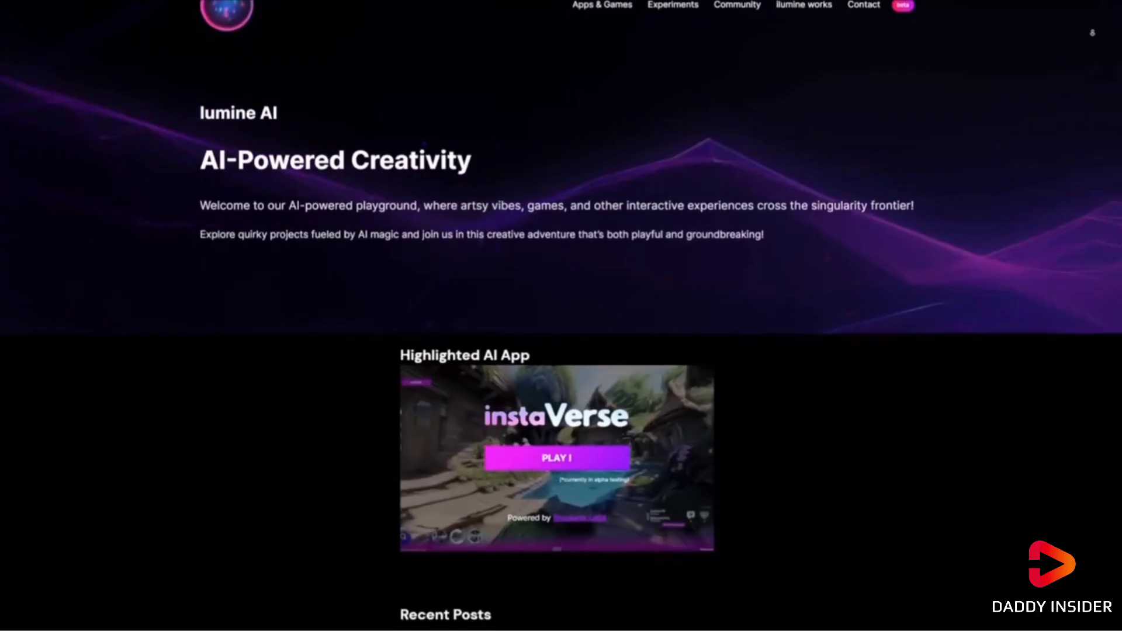
Step: Launch instaVerse from the lumine AI site and generate the location "A cyberpunk styled wasteland with dead robots and metal scraps scattered"
{"action": "scroll", "coordinate": [561, 316], "scroll_direction": "down", "scroll_amount": 1}
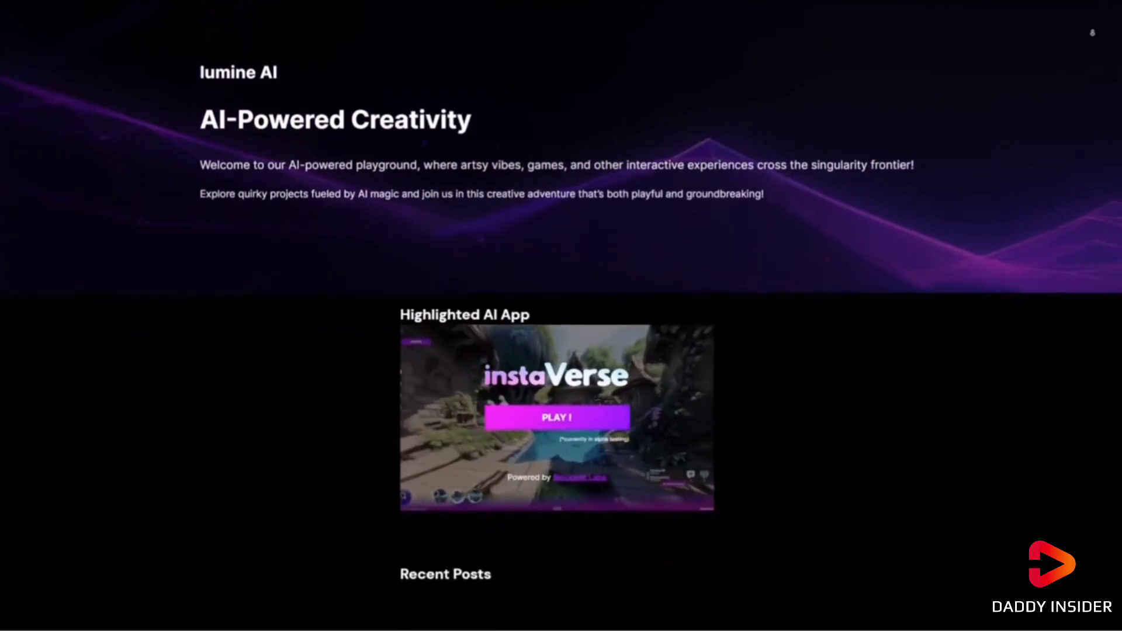
{"action": "scroll", "coordinate": [533, 367], "scroll_direction": "down", "scroll_amount": 1}
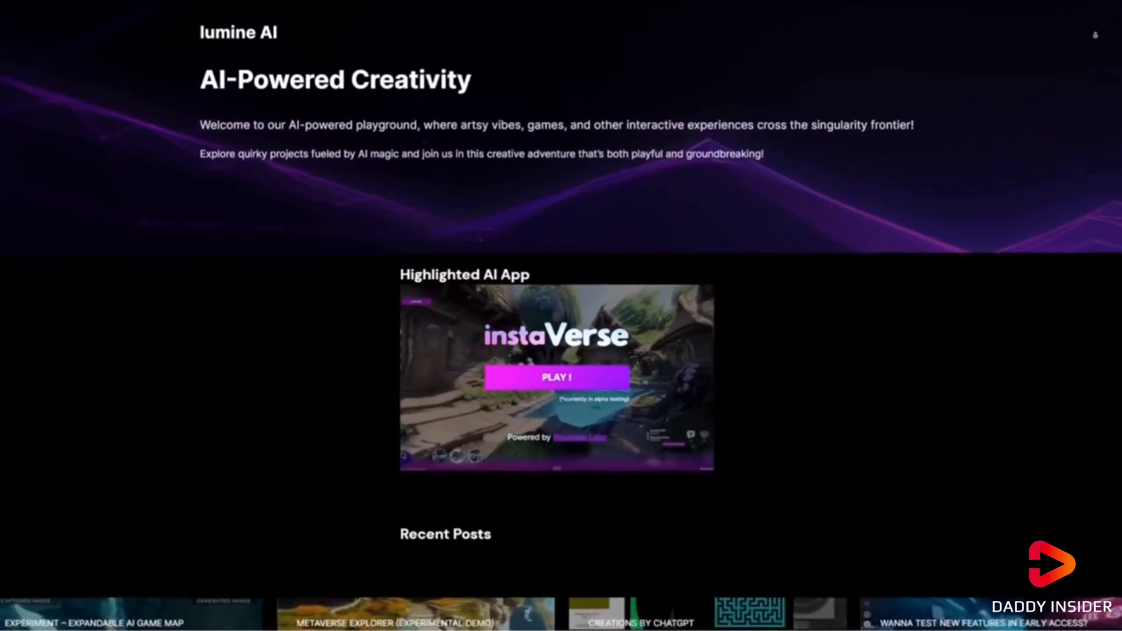
{"action": "left_click", "coordinate": [533, 361]}
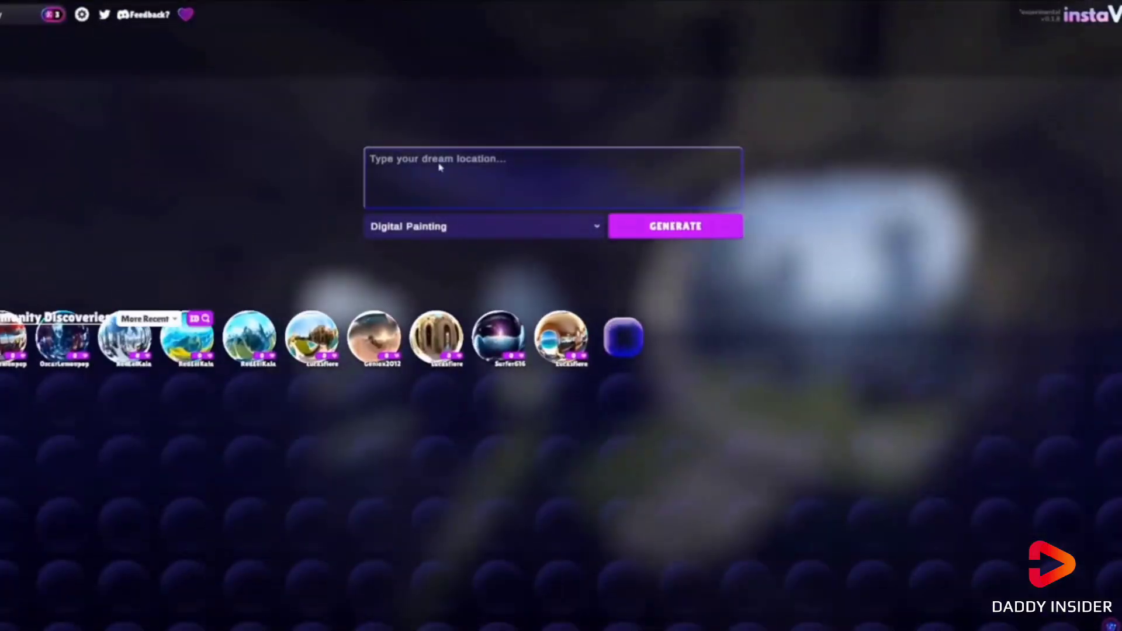
{"action": "left_click", "coordinate": [440, 170]}
{"action": "type", "text": "A cyberpunk styled wasteland with dead robots and metal scraps scattered"}
{"action": "left_click", "coordinate": [695, 226]}
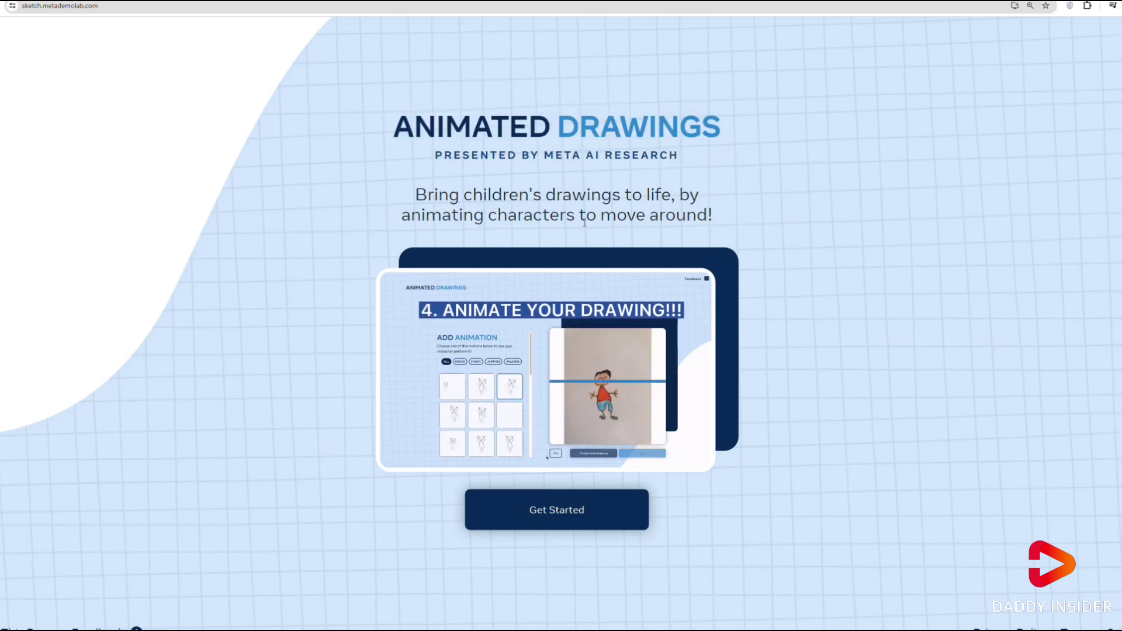
Step: Start Meta's Animated Drawings demo, upload the two-character image without background, and agree to the research request
{"action": "left_click", "coordinate": [543, 517]}
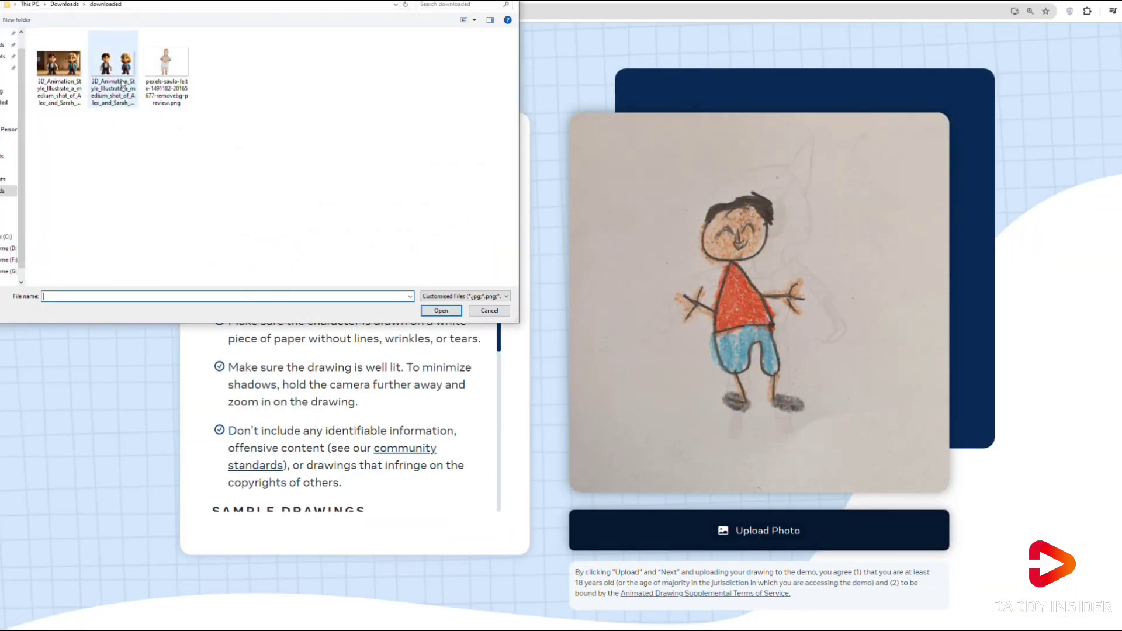
{"action": "left_click", "coordinate": [123, 76]}
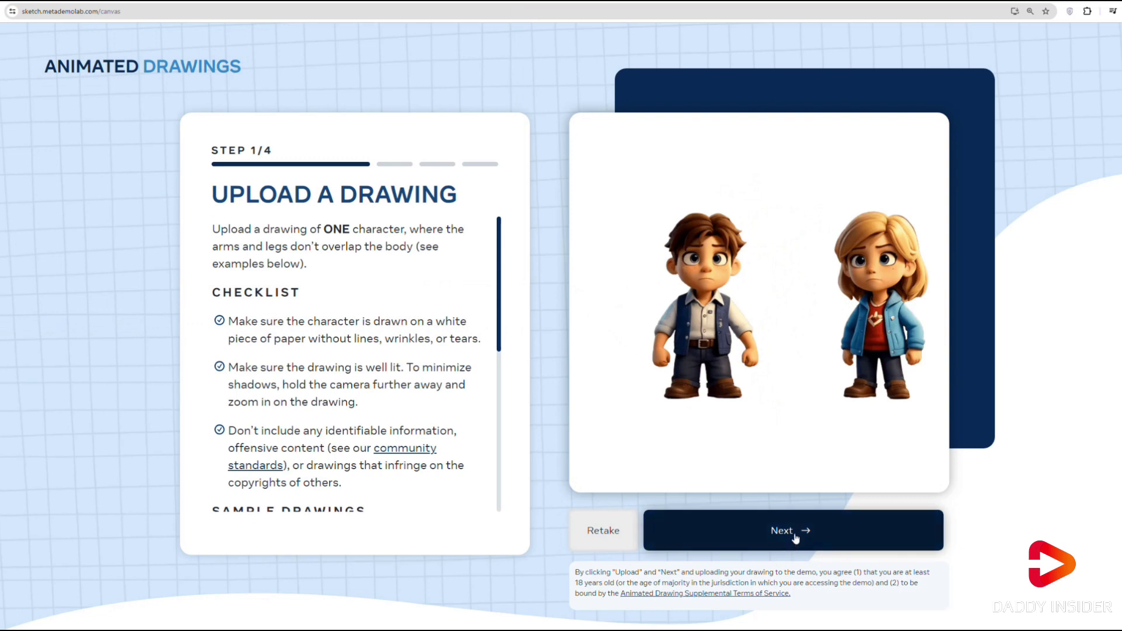
{"action": "left_click", "coordinate": [795, 538]}
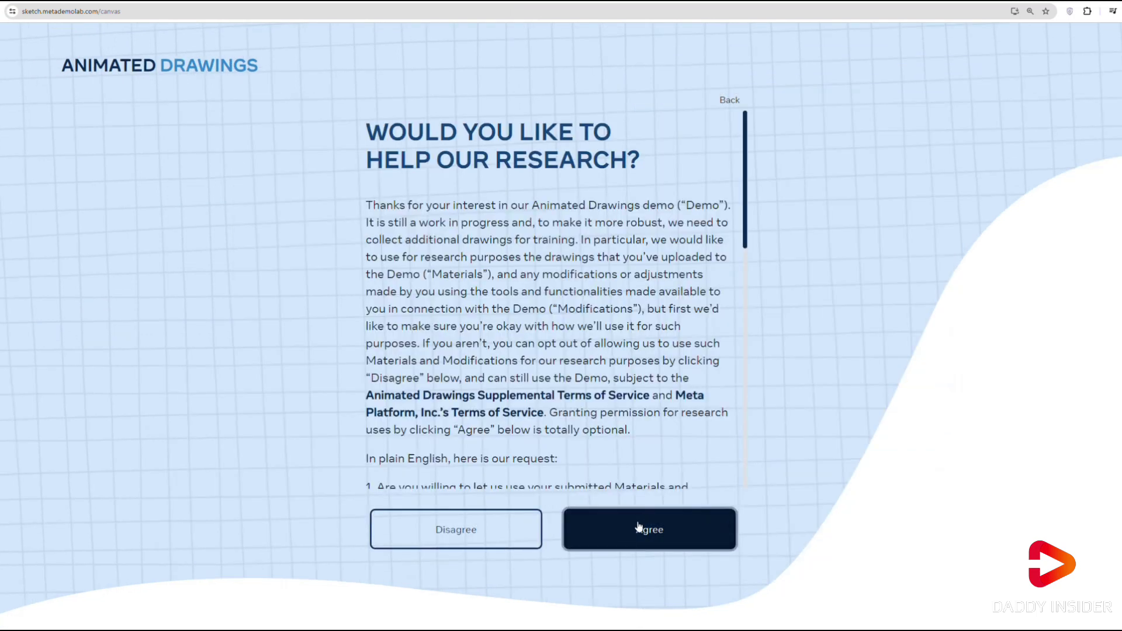
{"action": "left_click", "coordinate": [638, 527]}
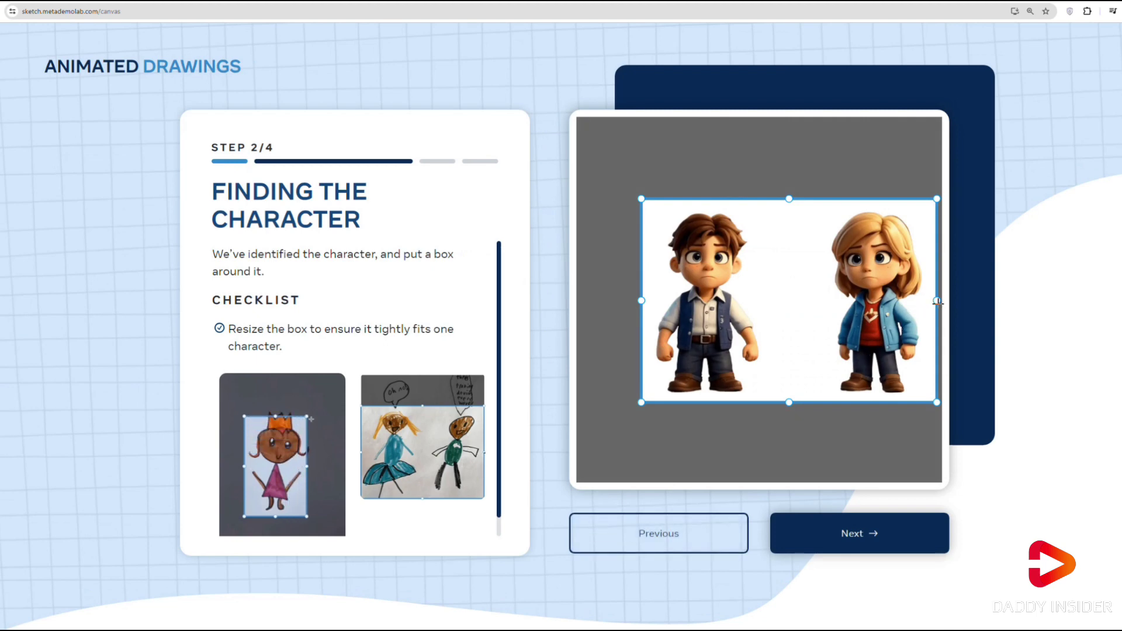
Step: Resize the character box so it encloses only the boy, and accept his separated mask
{"action": "left_click_drag", "start_coordinate": [924, 304], "coordinate": [802, 287]}
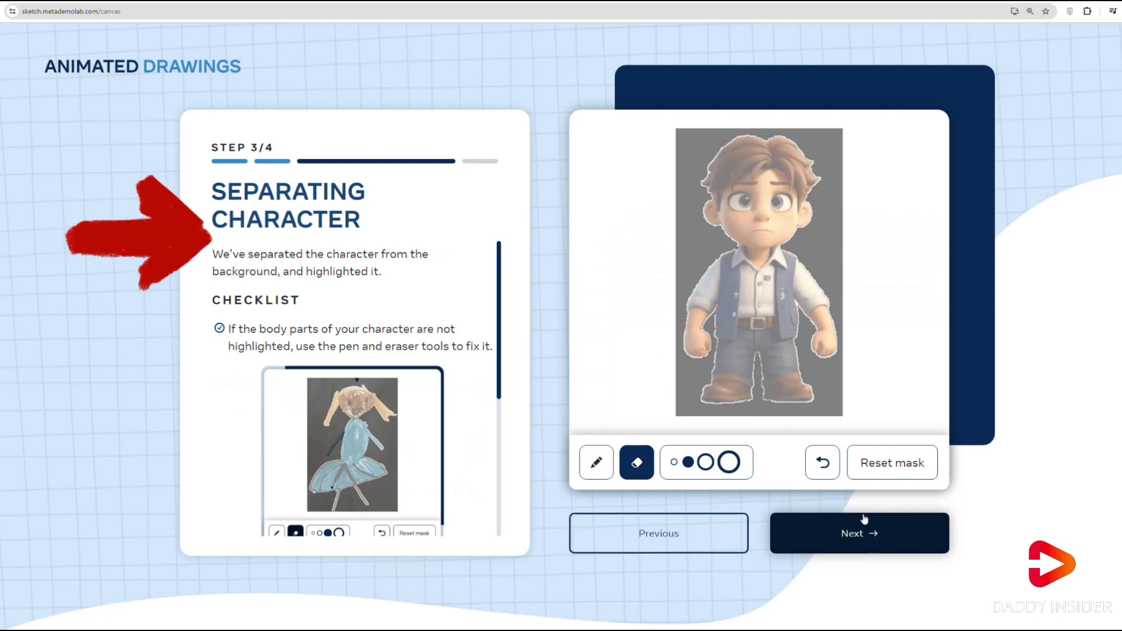
{"action": "left_click", "coordinate": [853, 532]}
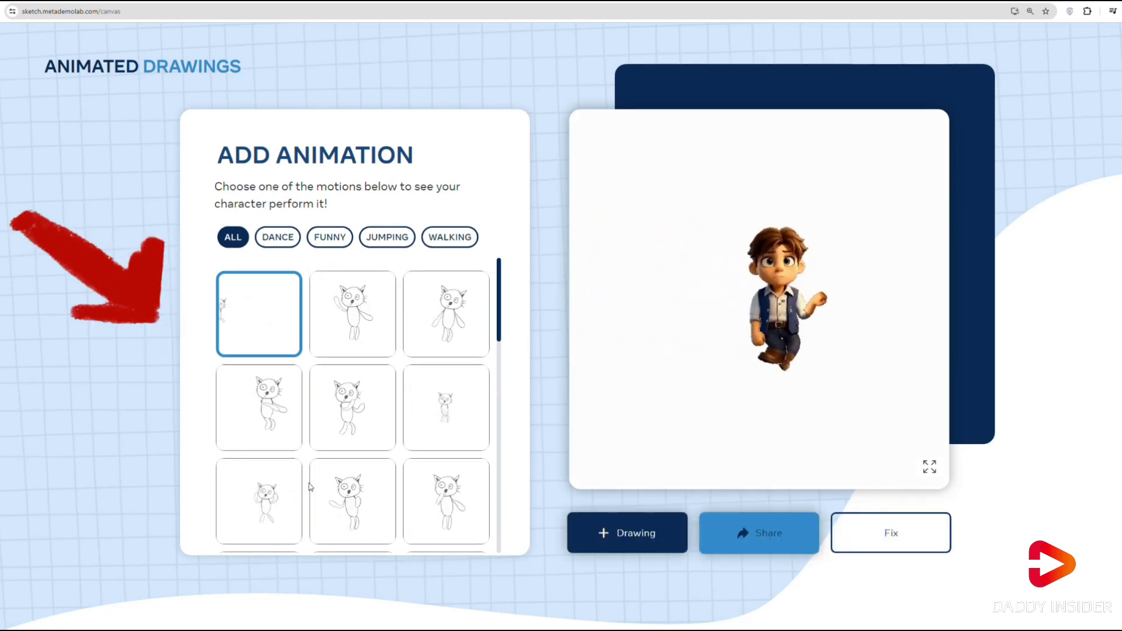
Step: Apply several different motions from the full animation list to the boy to preview how he performs them
{"action": "left_click", "coordinate": [368, 417]}
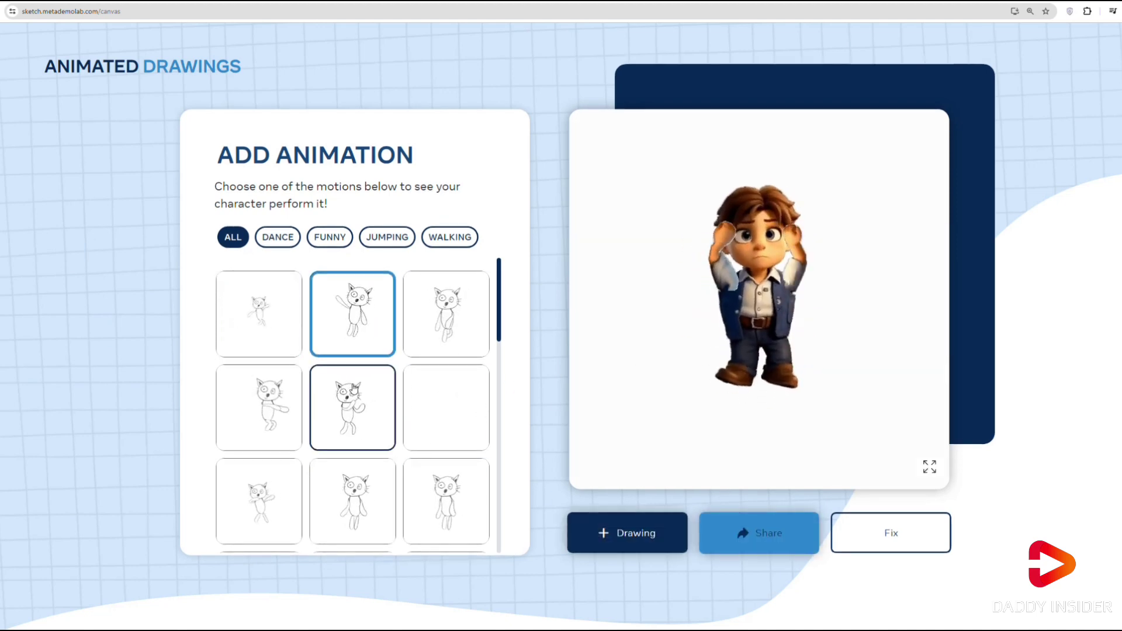
{"action": "left_click", "coordinate": [390, 423]}
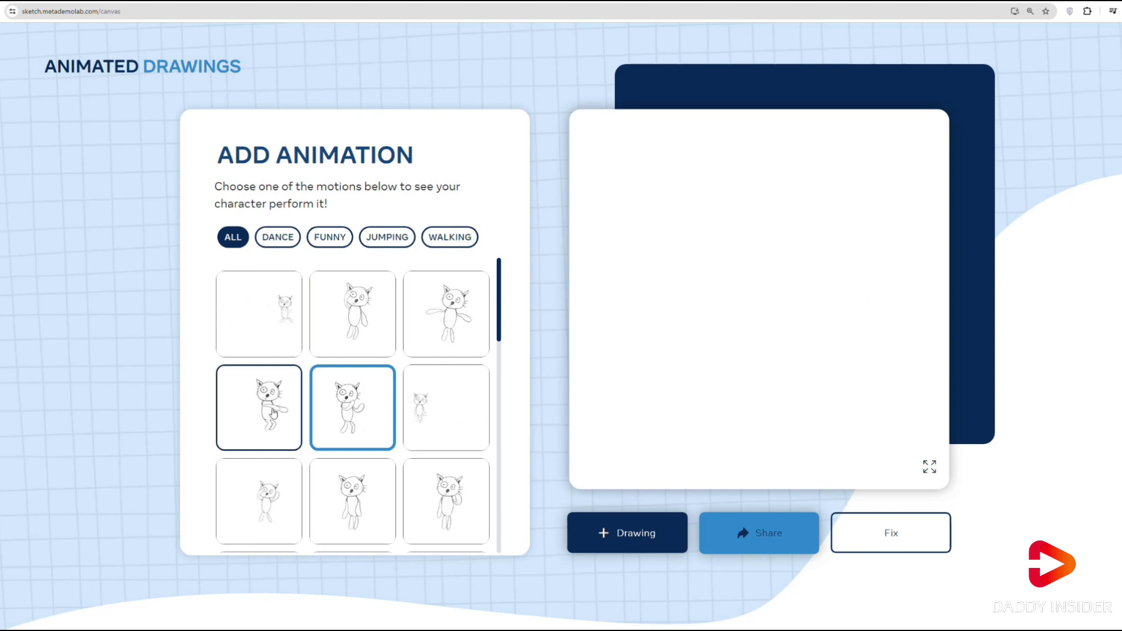
{"action": "left_click", "coordinate": [247, 415]}
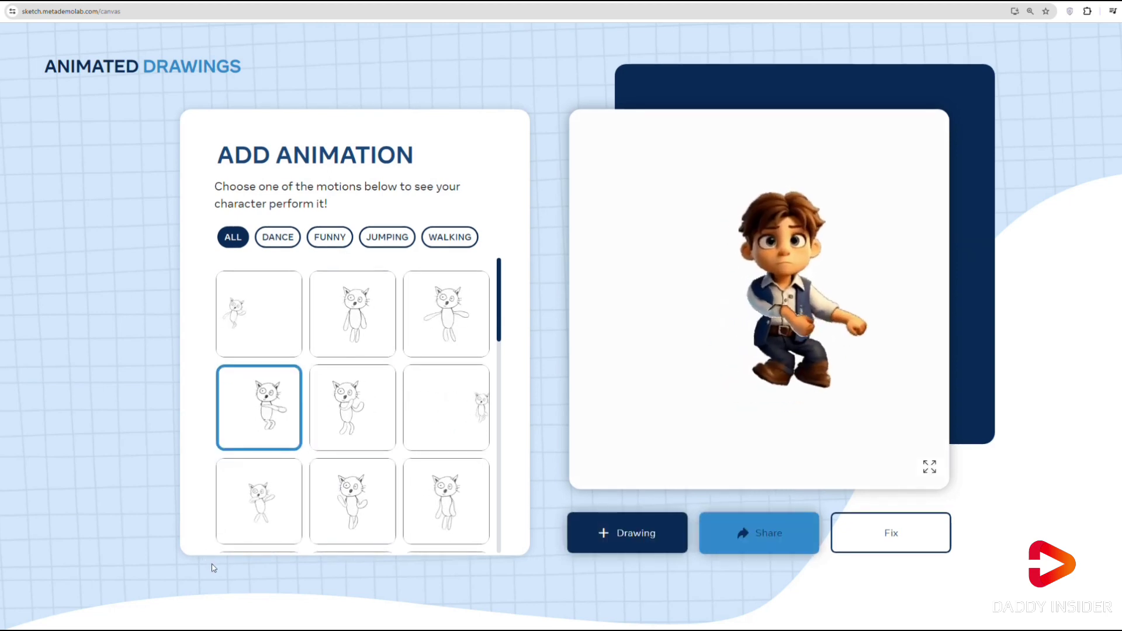
{"action": "scroll", "coordinate": [456, 510], "scroll_direction": "down", "scroll_amount": 5}
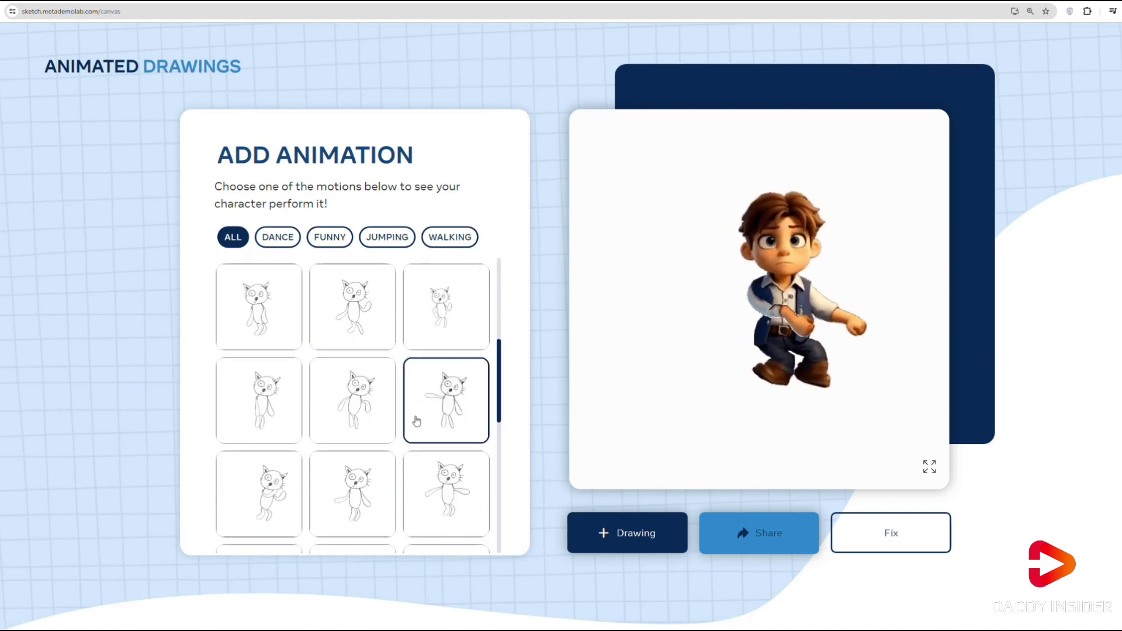
{"action": "left_click", "coordinate": [272, 407]}
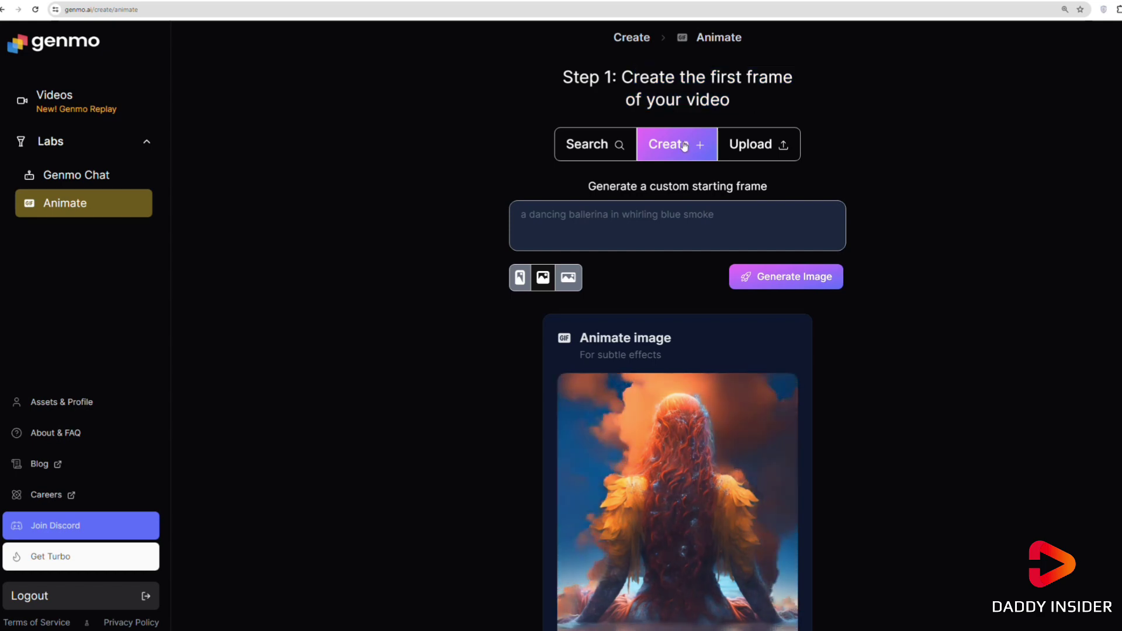
{"action": "scroll", "coordinate": [628, 214], "scroll_direction": "down", "scroll_amount": 1}
{"action": "scroll", "coordinate": [730, 163], "scroll_direction": "up", "scroll_amount": 1}
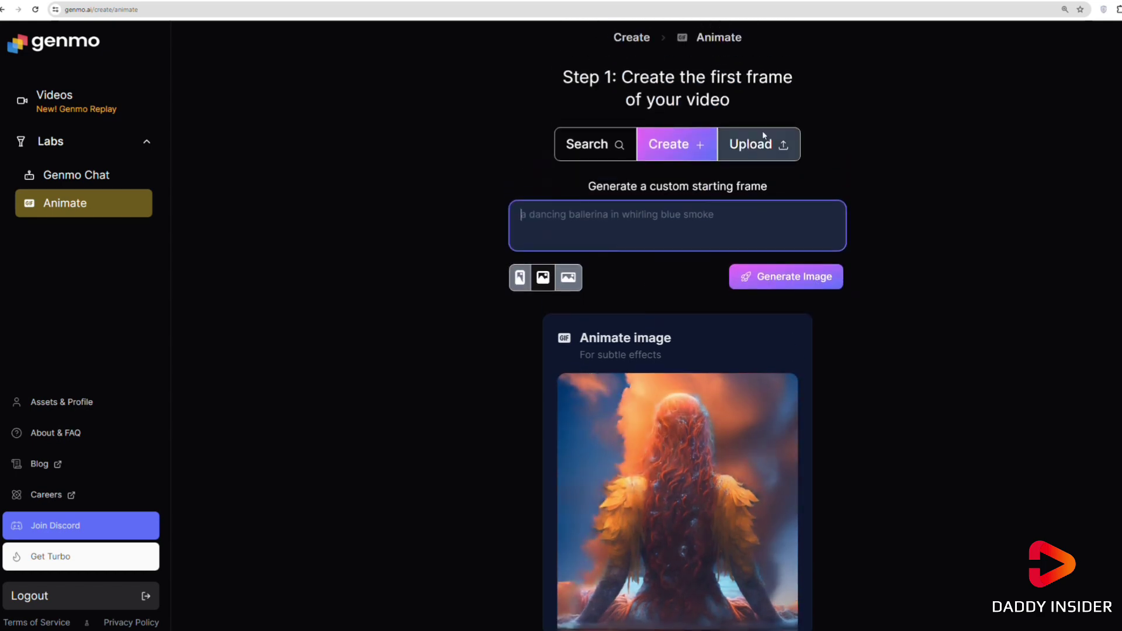
{"action": "scroll", "coordinate": [647, 280], "scroll_direction": "down", "scroll_amount": 1}
{"action": "scroll", "coordinate": [642, 185], "scroll_direction": "up", "scroll_amount": 1}
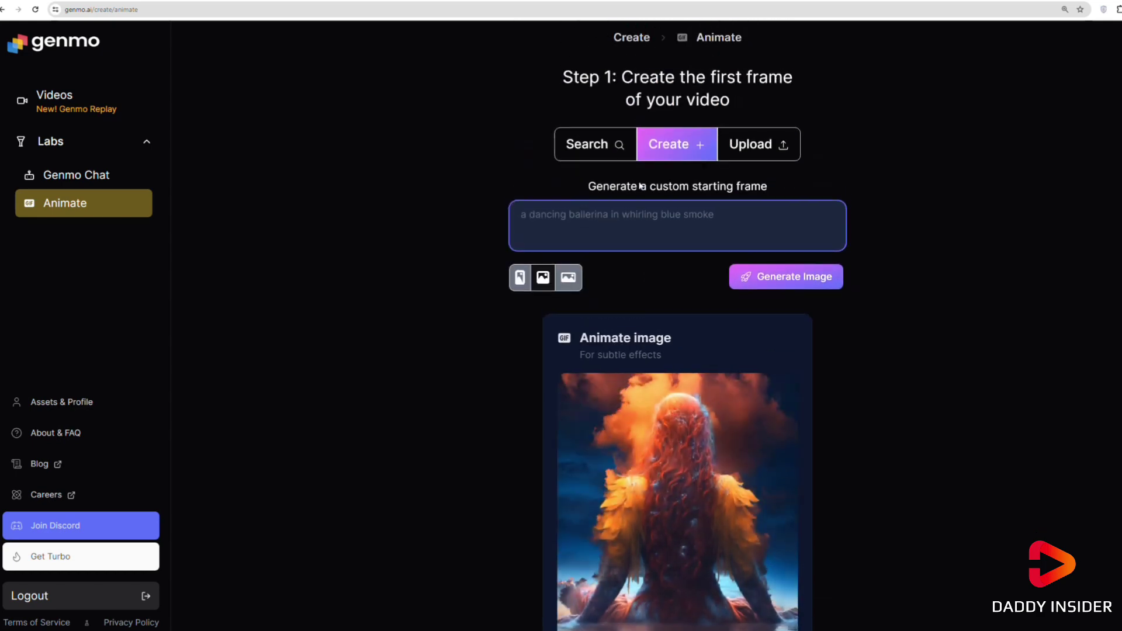
{"action": "left_click", "coordinate": [758, 145]}
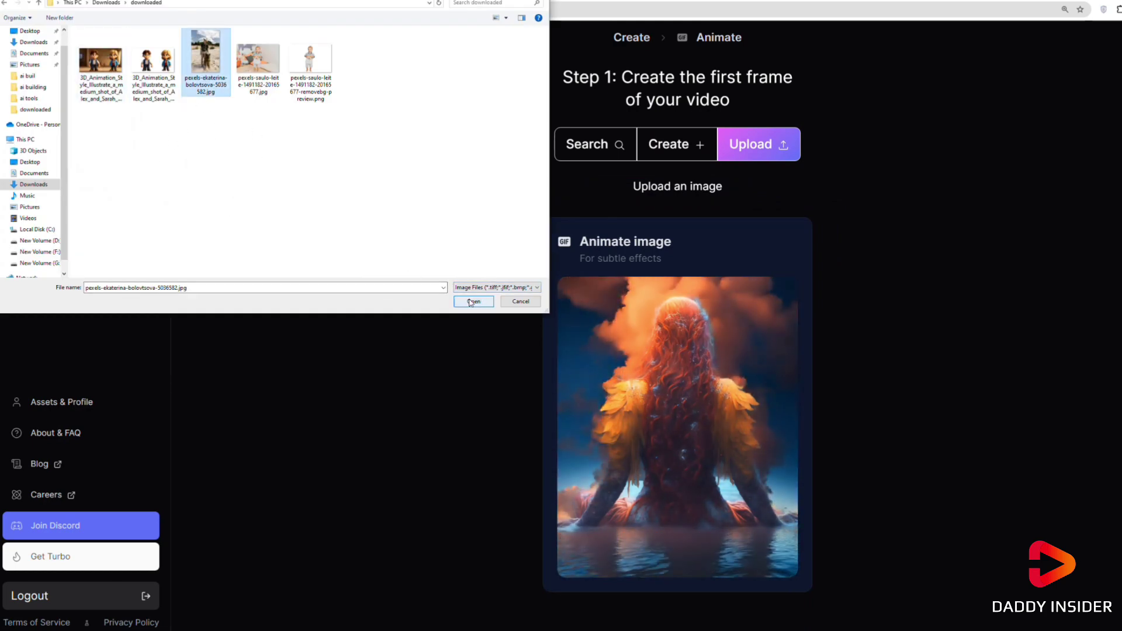
{"action": "left_click", "coordinate": [517, 302]}
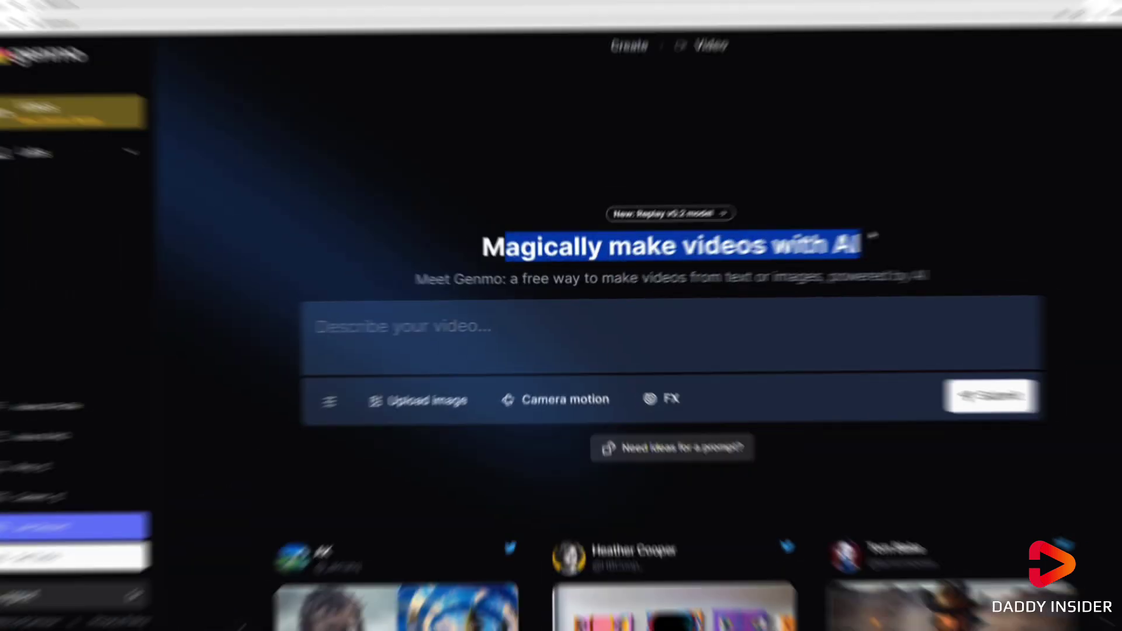
Step: Look over Genmo's home page and open the Animate tool under Labs
{"action": "left_click_drag", "start_coordinate": [464, 276], "coordinate": [727, 275]}
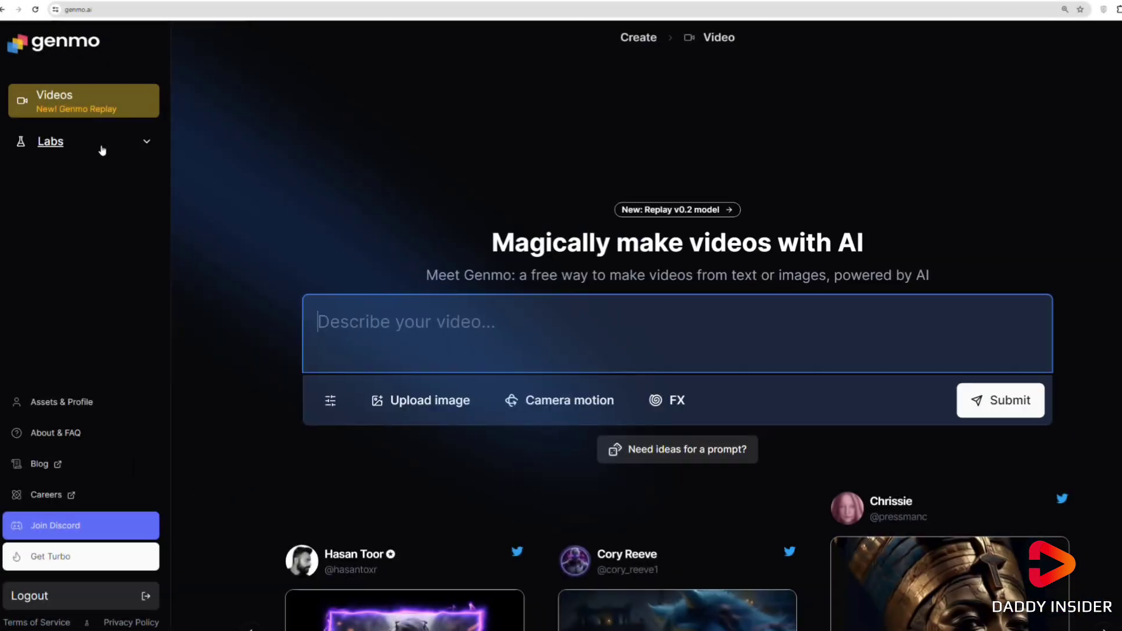
{"action": "left_click", "coordinate": [98, 146]}
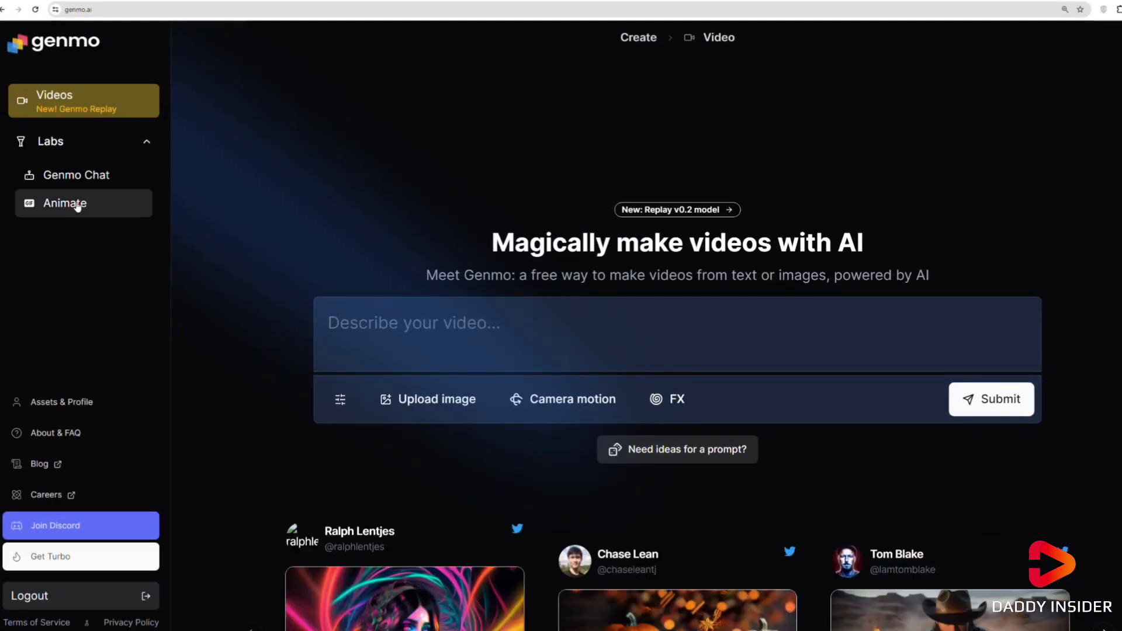
{"action": "left_click", "coordinate": [75, 209]}
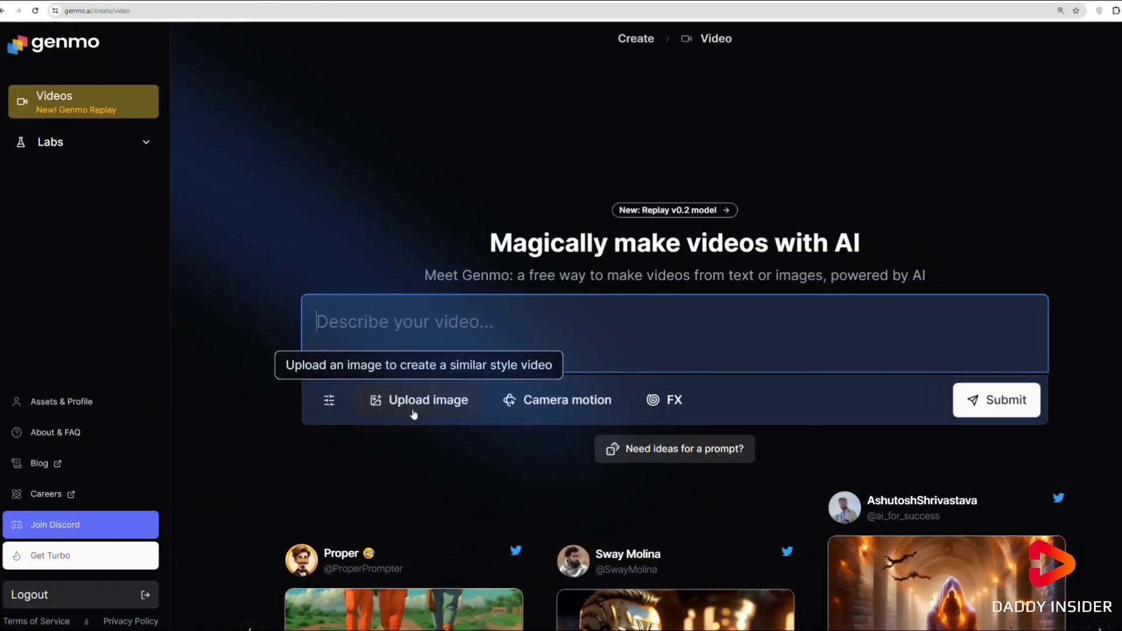
Step: Generate a Genmo video from the uploaded photo of the little boy with the prompt "a little boy standing on a wooden floor"
{"action": "left_click", "coordinate": [413, 413]}
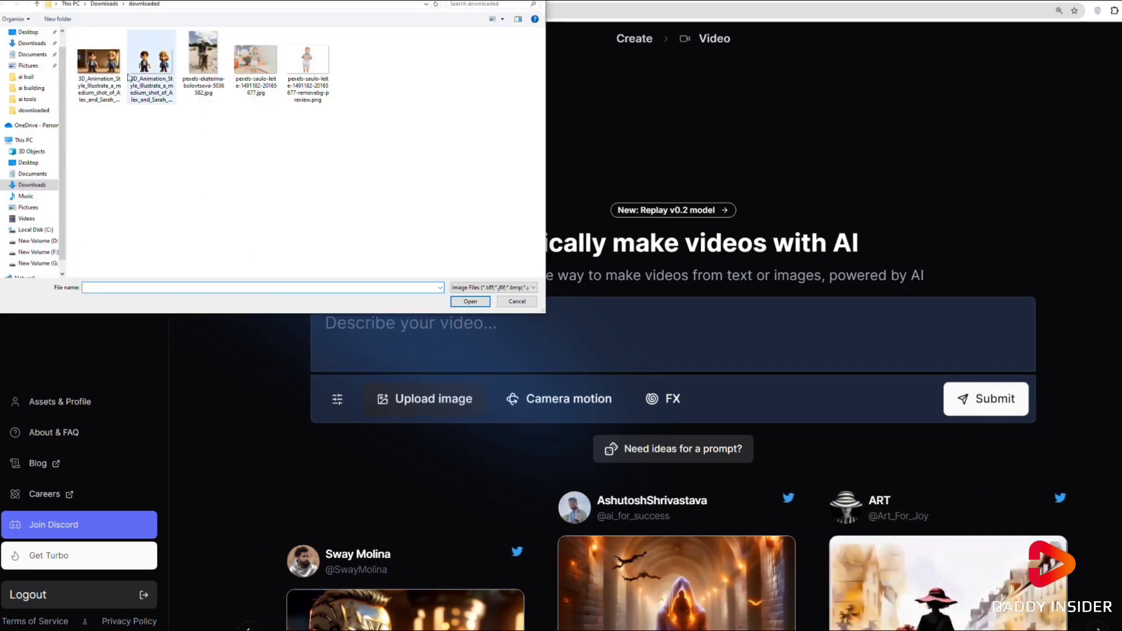
{"action": "left_click", "coordinate": [471, 302]}
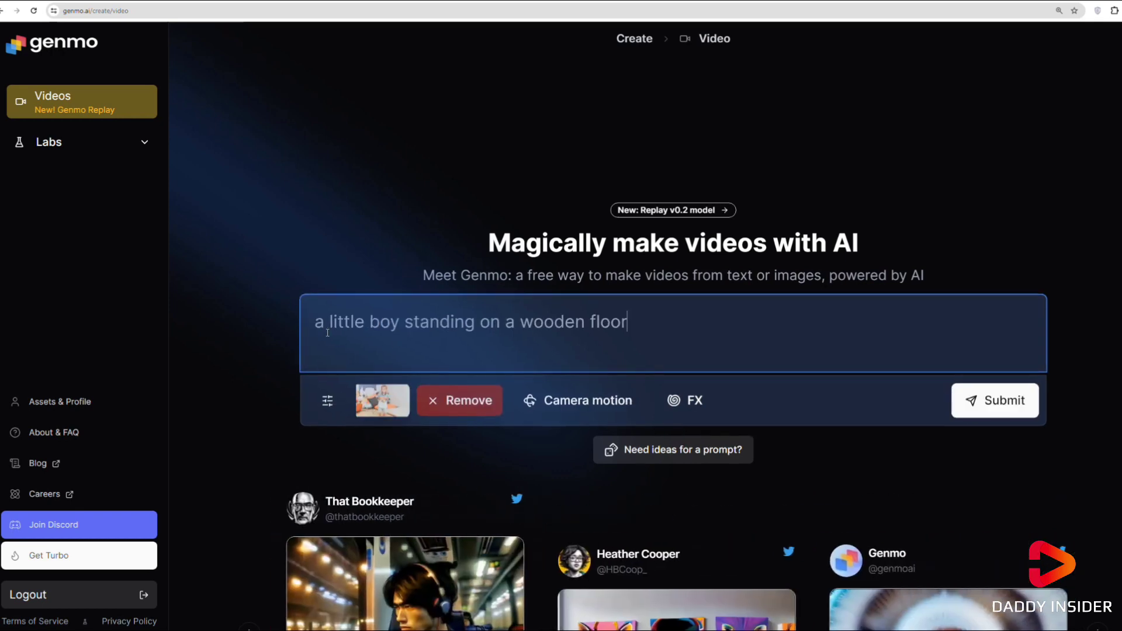
{"action": "left_click_drag", "start_coordinate": [313, 320], "coordinate": [631, 321]}
{"action": "left_click", "coordinate": [546, 339]}
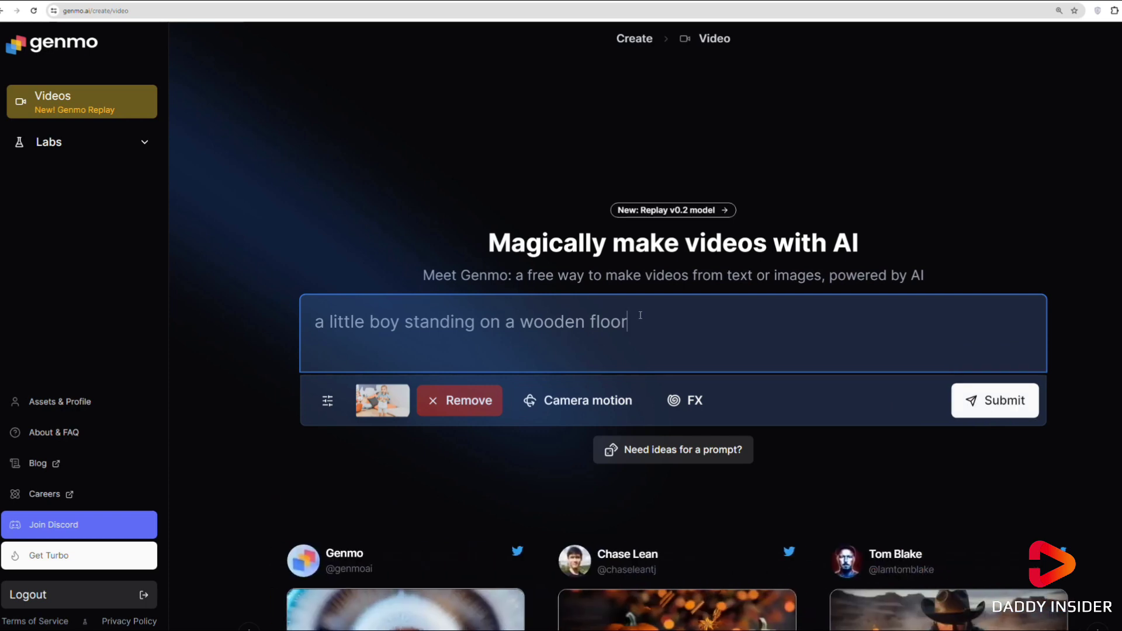
{"action": "left_click", "coordinate": [997, 409]}
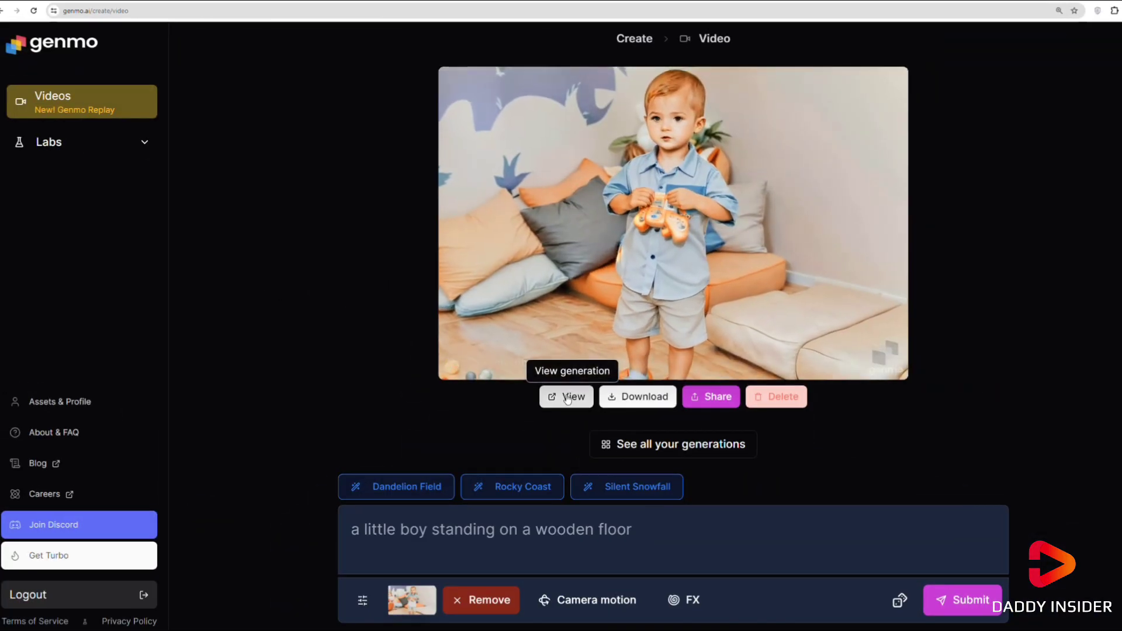
Step: Open the details page of the generated boy video and review it
{"action": "left_click", "coordinate": [566, 398]}
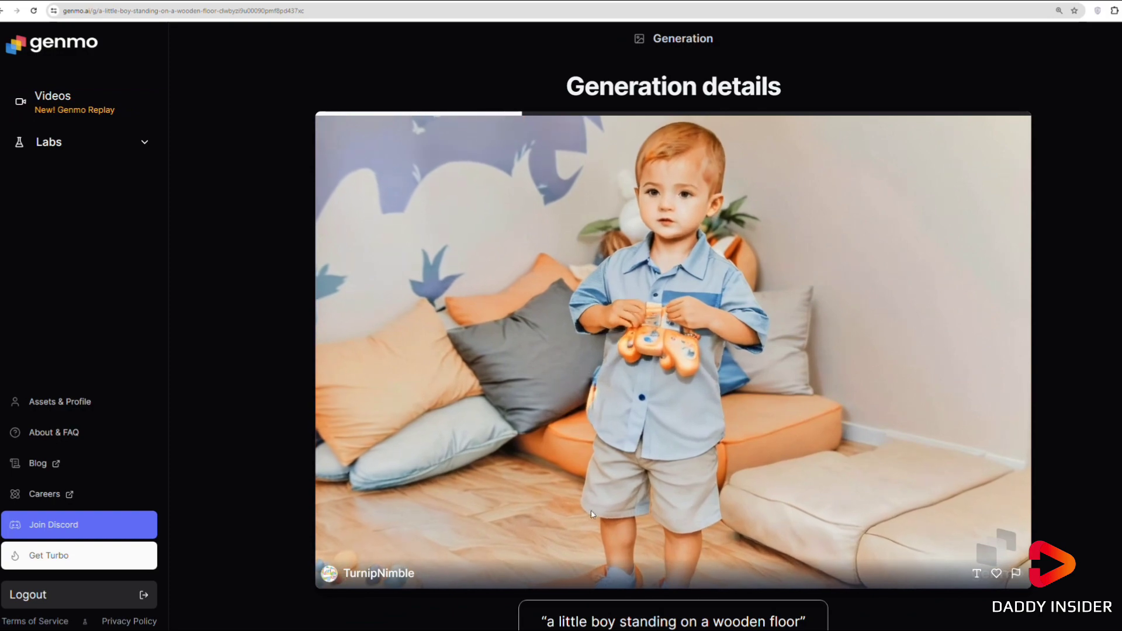
{"action": "scroll", "coordinate": [383, 579], "scroll_direction": "down", "scroll_amount": 1}
{"action": "scroll", "coordinate": [383, 575], "scroll_direction": "down", "scroll_amount": 2}
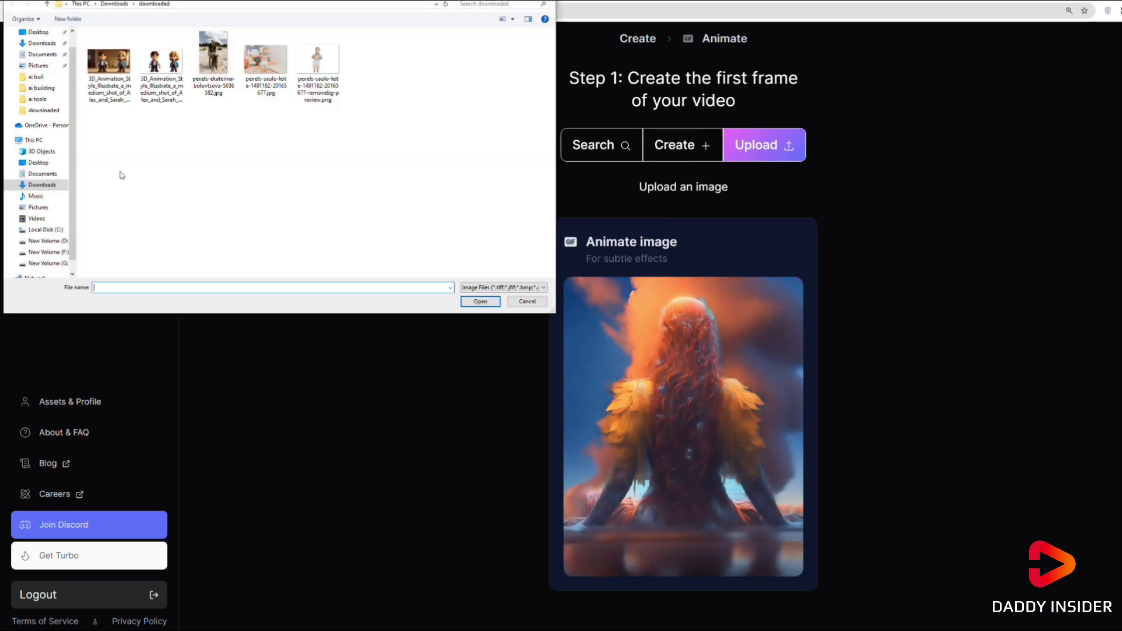
Step: Upload the man-and-dog photo as the first frame in Genmo's Animate tool and enter "move dog forward and watch on left side" as Caption 2
{"action": "left_click", "coordinate": [203, 73]}
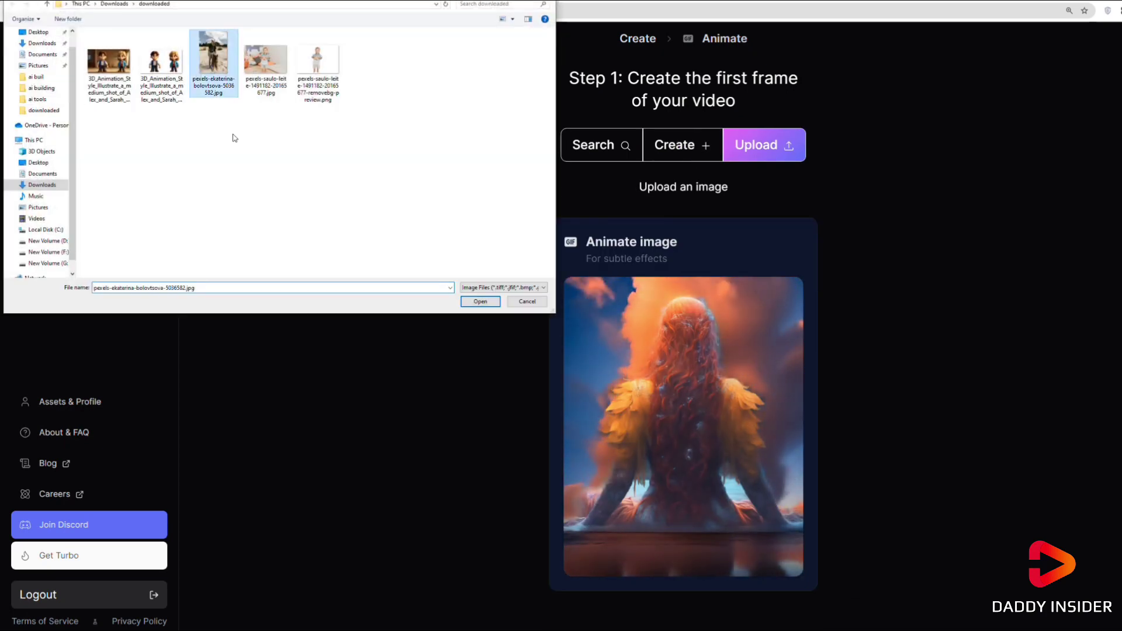
{"action": "left_click", "coordinate": [481, 301]}
{"action": "scroll", "coordinate": [635, 499], "scroll_direction": "down", "scroll_amount": 3}
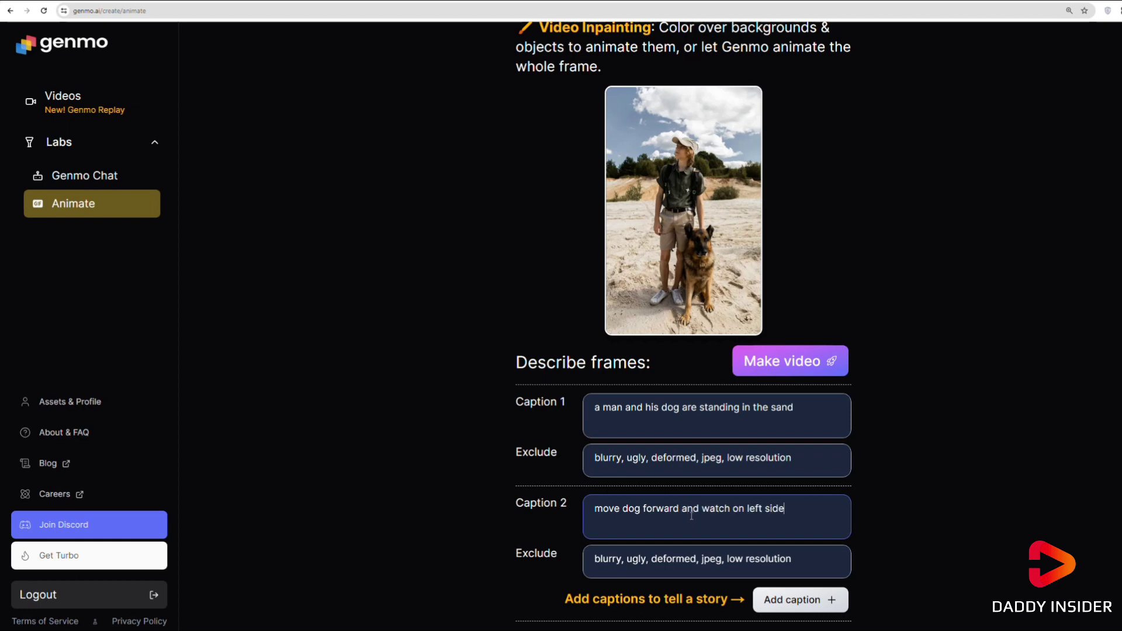
Step: Review the video customization options, and make the animated video of the man and his dog
{"action": "scroll", "coordinate": [691, 514], "scroll_direction": "down", "scroll_amount": 5}
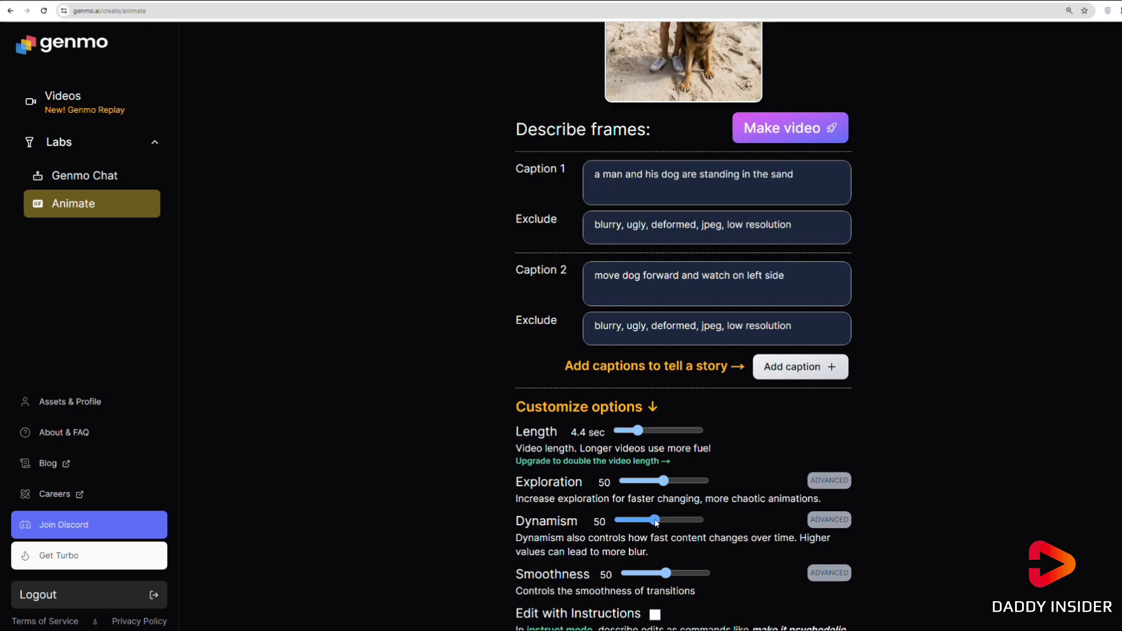
{"action": "scroll", "coordinate": [610, 558], "scroll_direction": "down", "scroll_amount": 3}
{"action": "scroll", "coordinate": [638, 544], "scroll_direction": "up", "scroll_amount": 10}
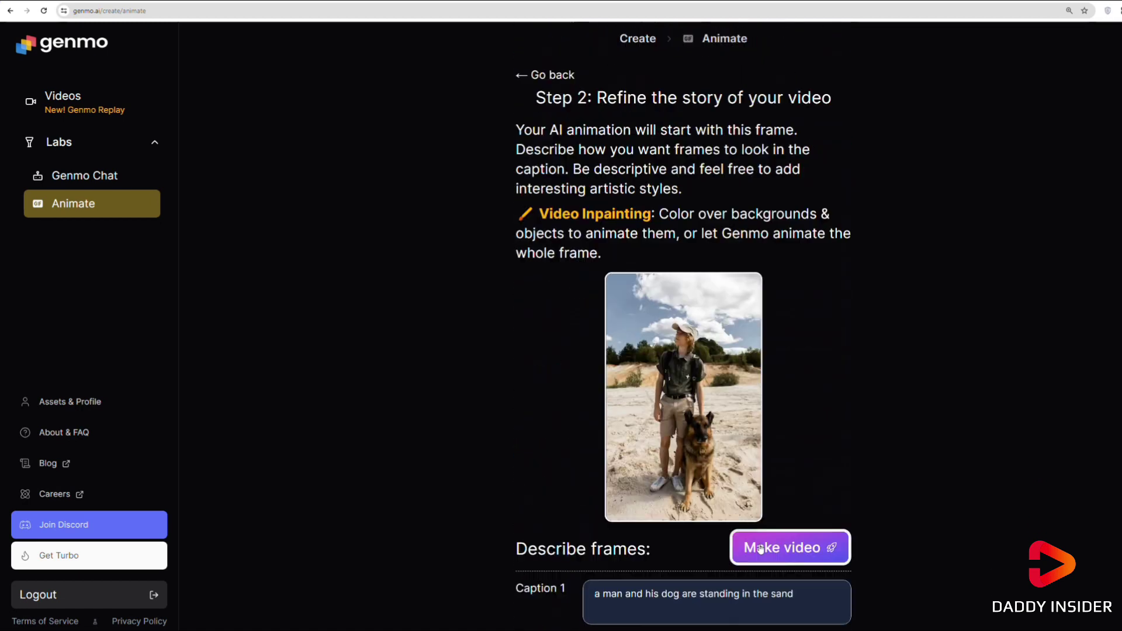
{"action": "left_click", "coordinate": [807, 549]}
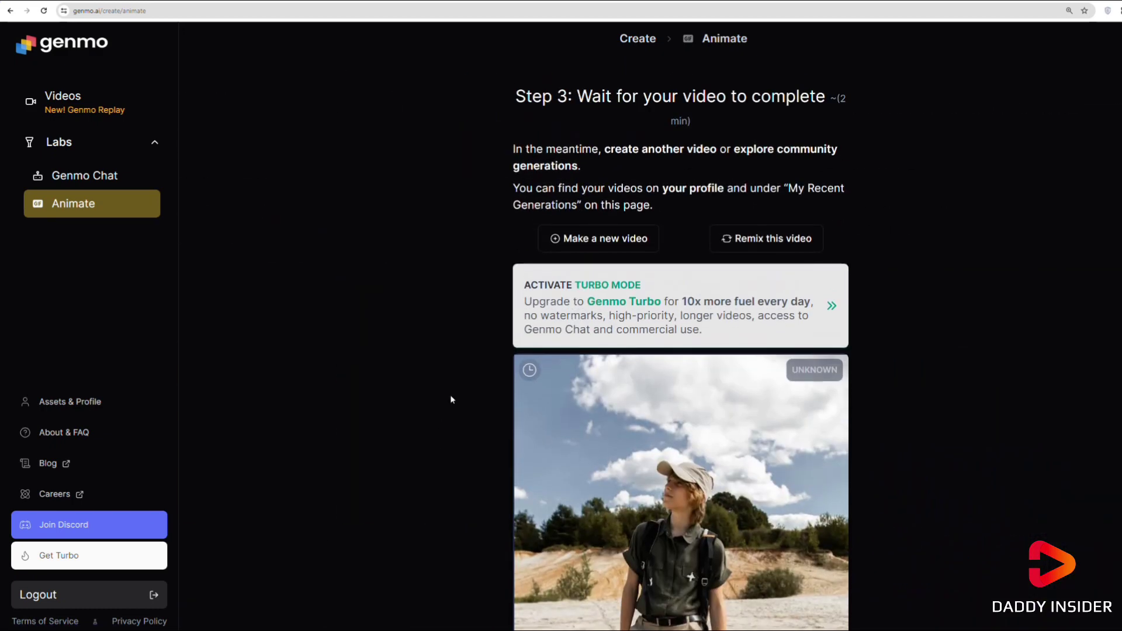
{"action": "left_click", "coordinate": [803, 121]}
{"action": "scroll", "coordinate": [498, 238], "scroll_direction": "down", "scroll_amount": 2}
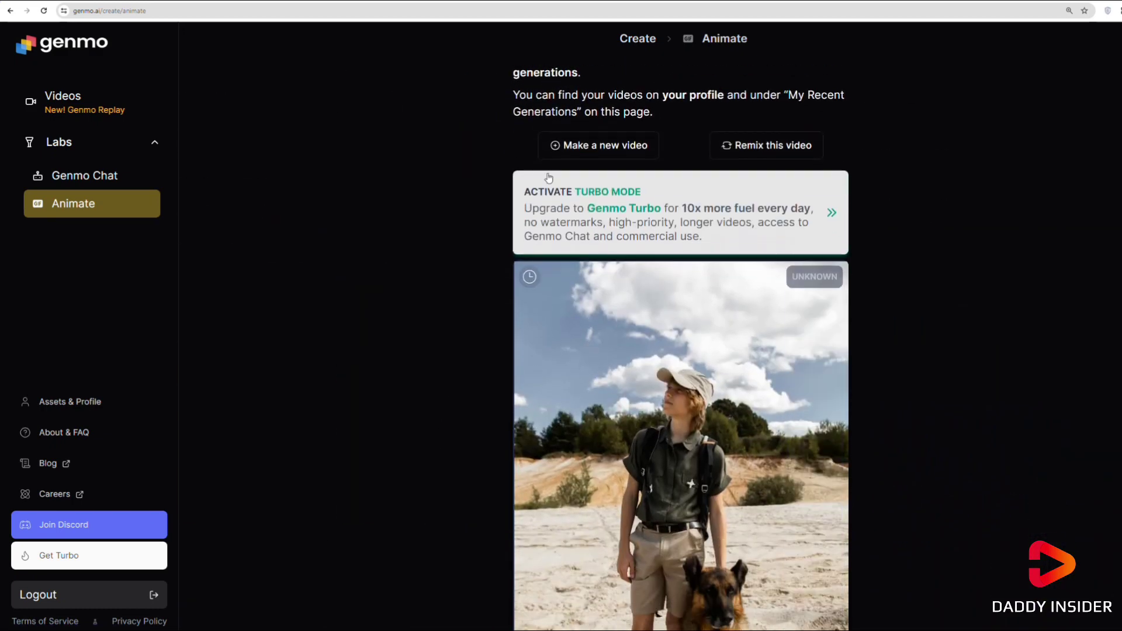
{"action": "scroll", "coordinate": [545, 274], "scroll_direction": "down", "scroll_amount": 1}
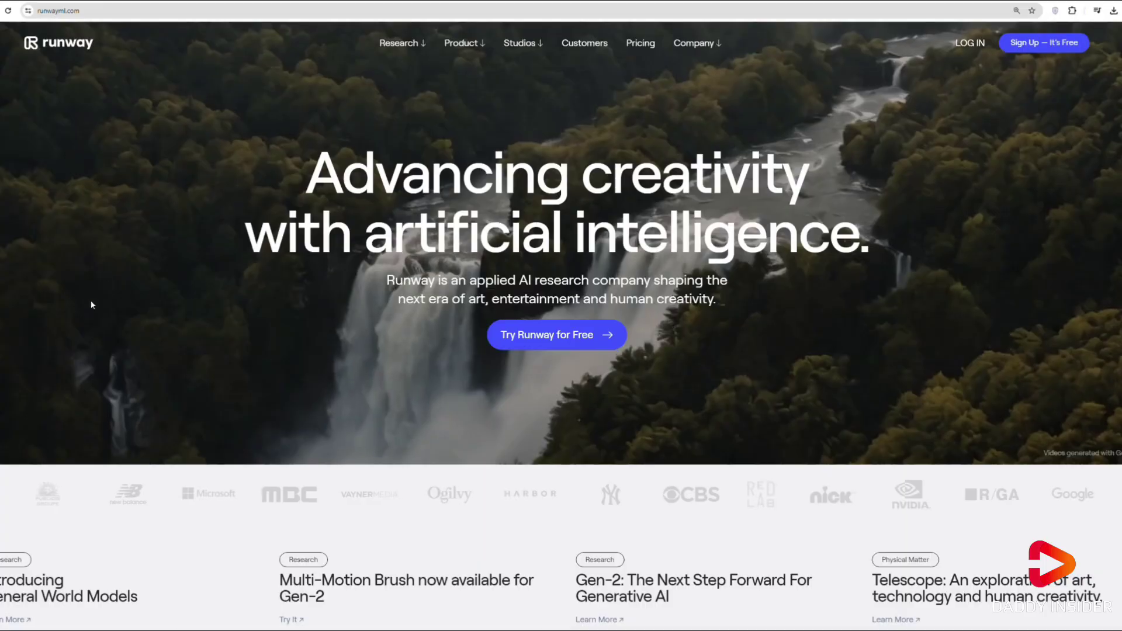
Step: Switch to the Runway website and read its introduction and the "Tools for human imagination" section
{"action": "left_click_drag", "start_coordinate": [342, 176], "coordinate": [735, 234]}
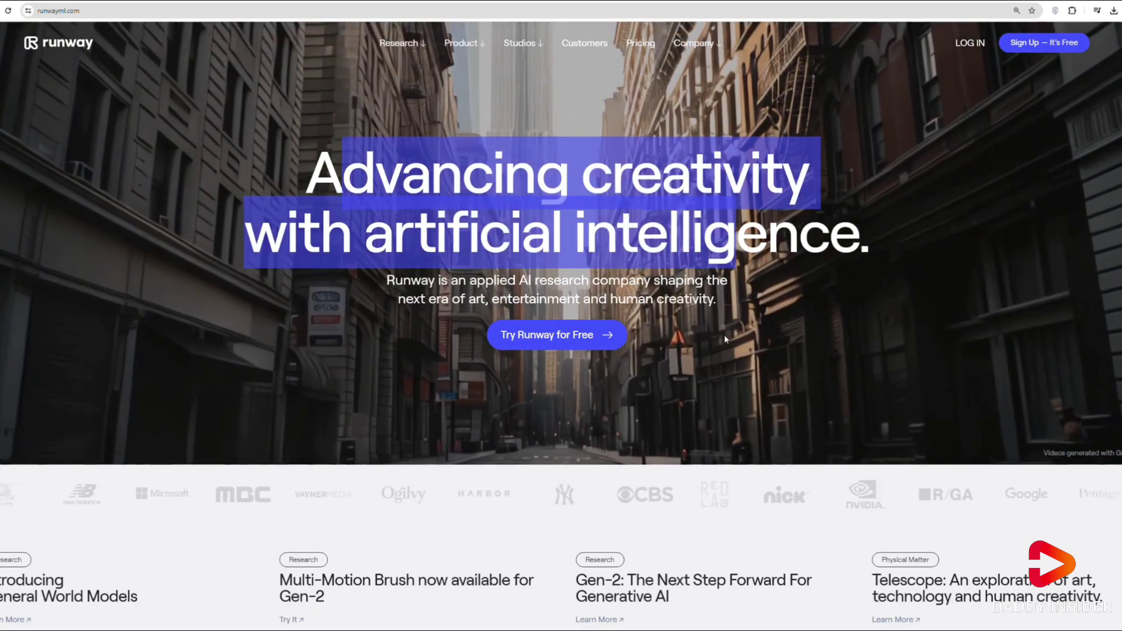
{"action": "left_click", "coordinate": [723, 334]}
{"action": "scroll", "coordinate": [358, 290], "scroll_direction": "down", "scroll_amount": 5}
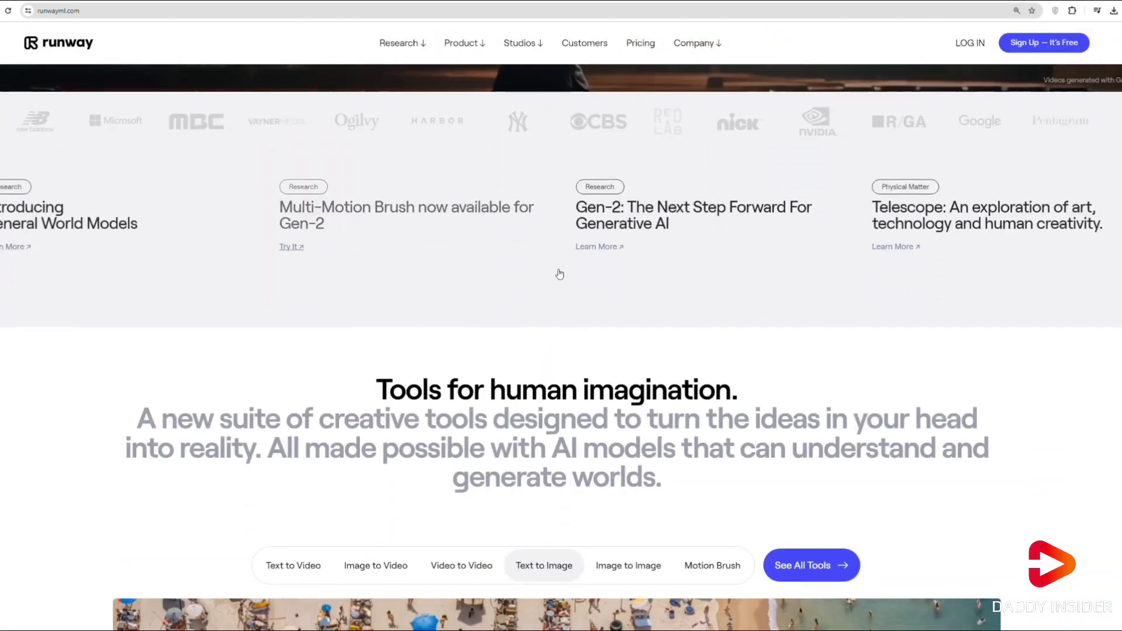
{"action": "scroll", "coordinate": [417, 197], "scroll_direction": "down", "scroll_amount": 3}
{"action": "left_click_drag", "start_coordinate": [377, 203], "coordinate": [639, 263]}
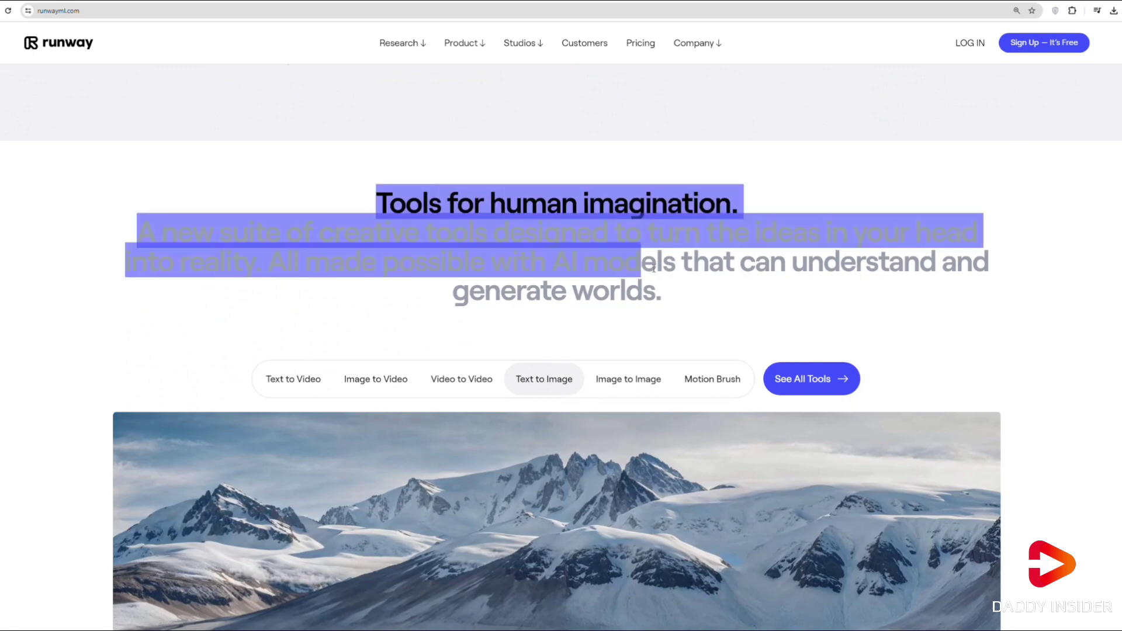
{"action": "left_click", "coordinate": [350, 309]}
{"action": "scroll", "coordinate": [350, 309], "scroll_direction": "down", "scroll_amount": 2}
{"action": "scroll", "coordinate": [328, 163], "scroll_direction": "down", "scroll_amount": 4}
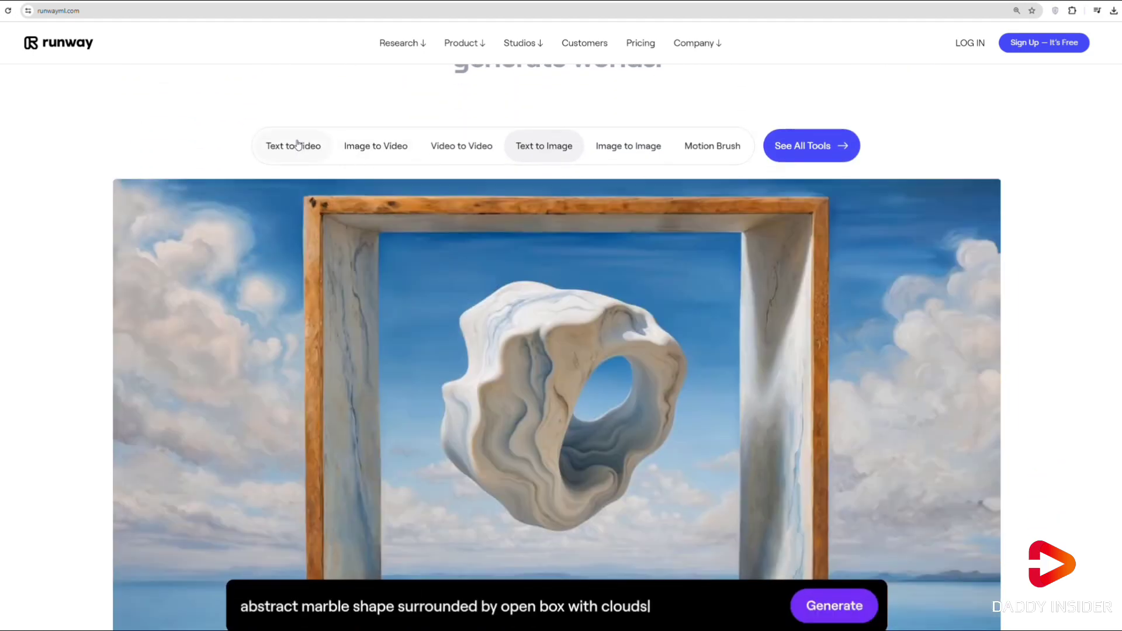
Step: Preview the Text to Video, Image to Video, Video to Video, Text to Image, Image to Image and Motion Brush demos
{"action": "left_click", "coordinate": [293, 99]}
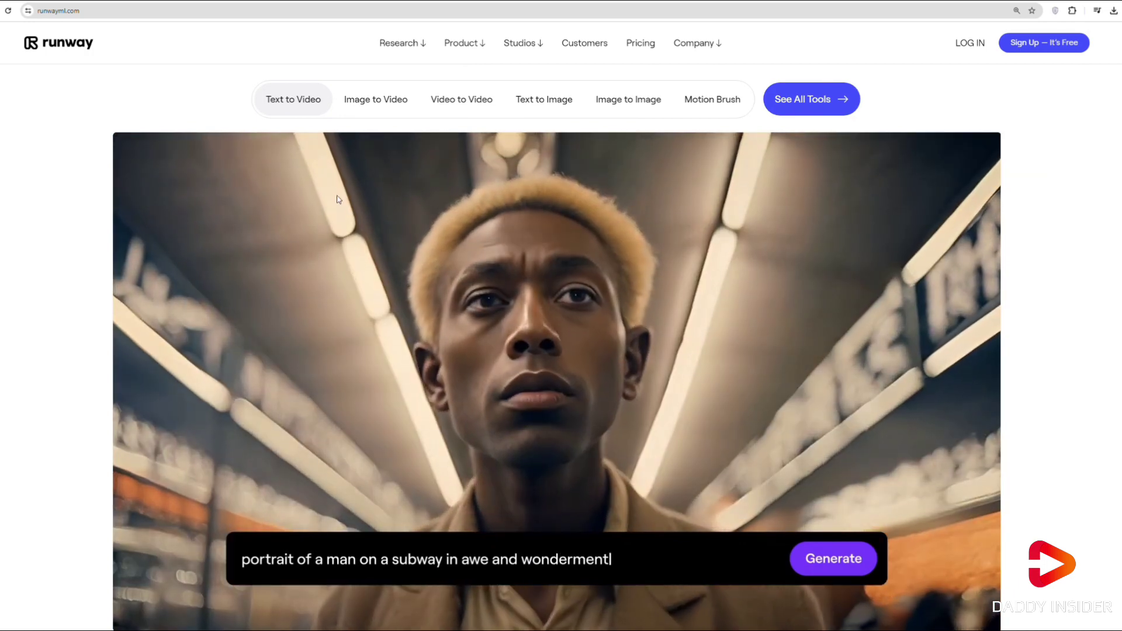
{"action": "left_click", "coordinate": [358, 101]}
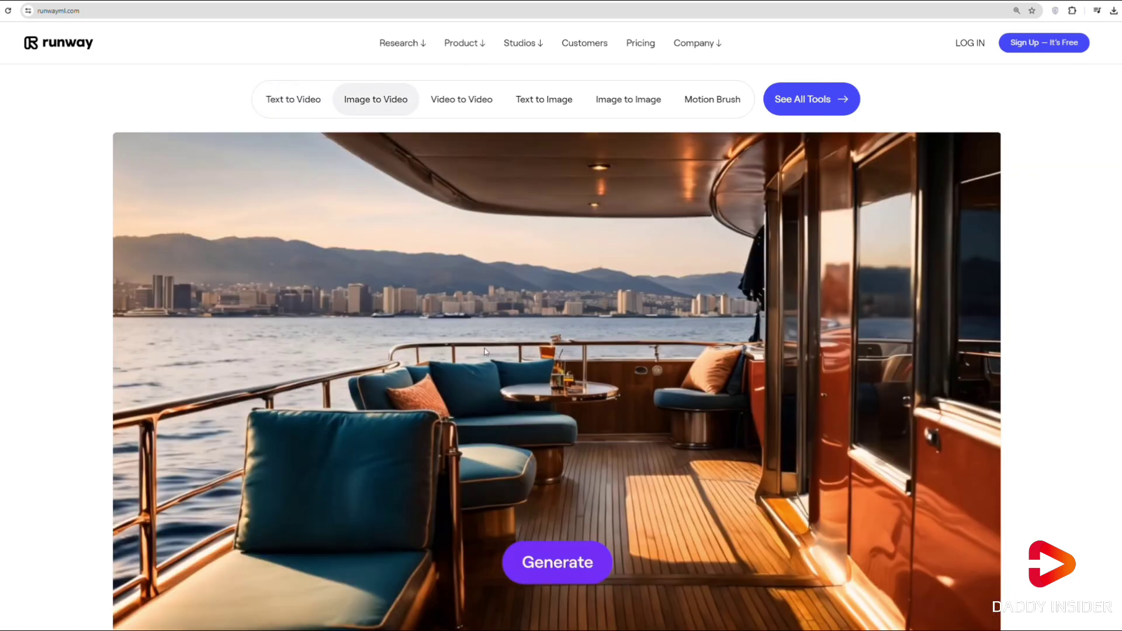
{"action": "left_click", "coordinate": [459, 100]}
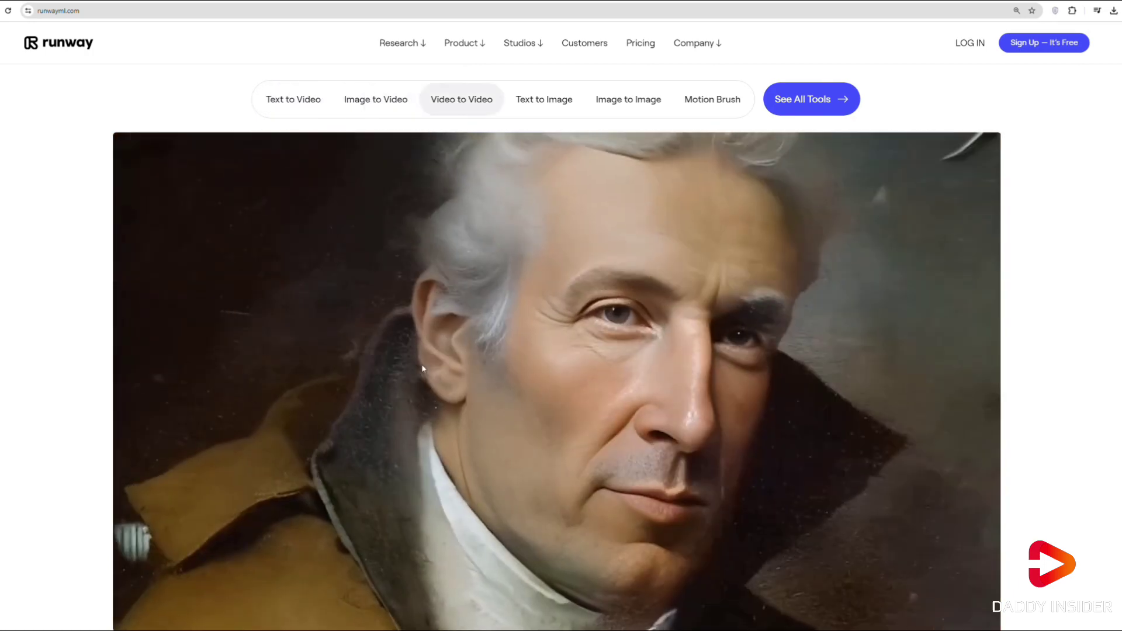
{"action": "scroll", "coordinate": [537, 148], "scroll_direction": "down", "scroll_amount": 1}
{"action": "scroll", "coordinate": [539, 128], "scroll_direction": "up", "scroll_amount": 1}
{"action": "left_click", "coordinate": [542, 104]}
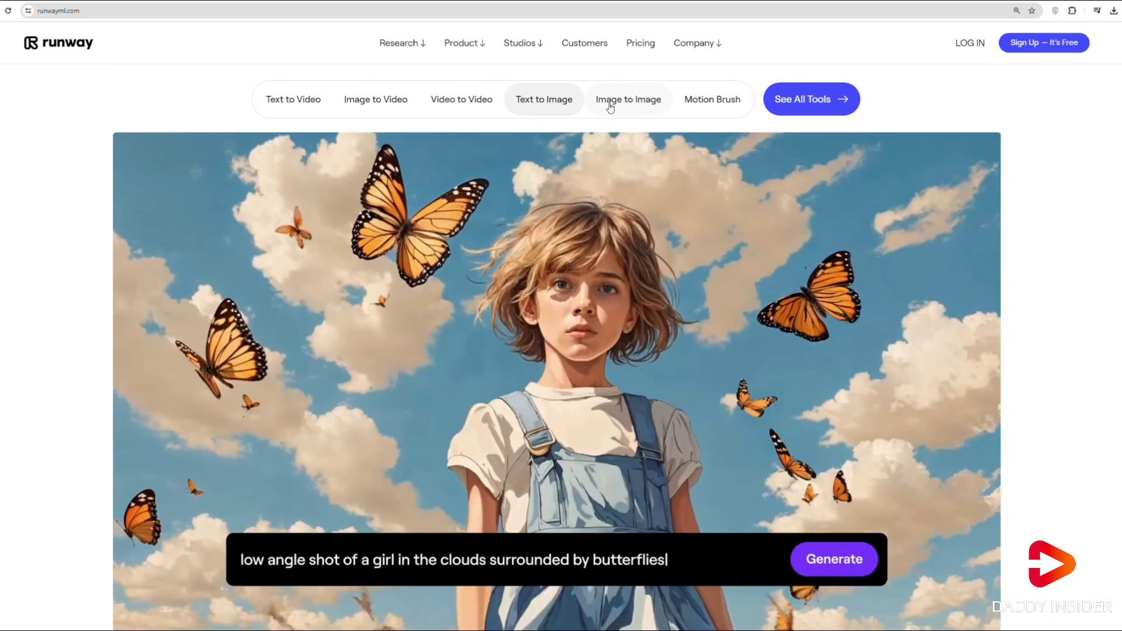
{"action": "left_click", "coordinate": [629, 102]}
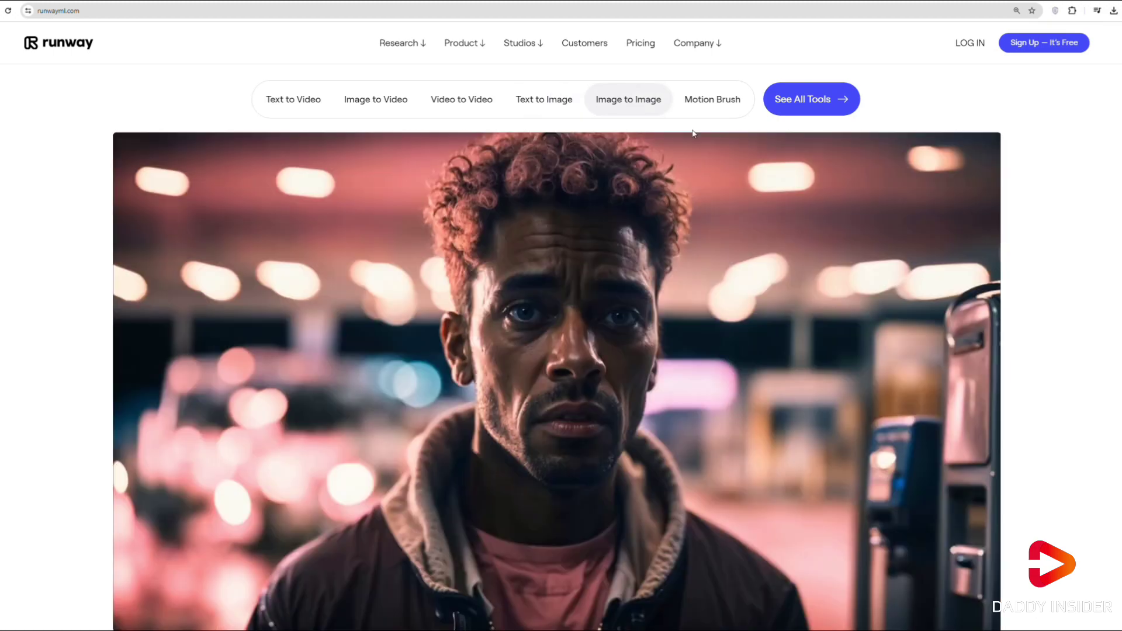
{"action": "left_click", "coordinate": [712, 103]}
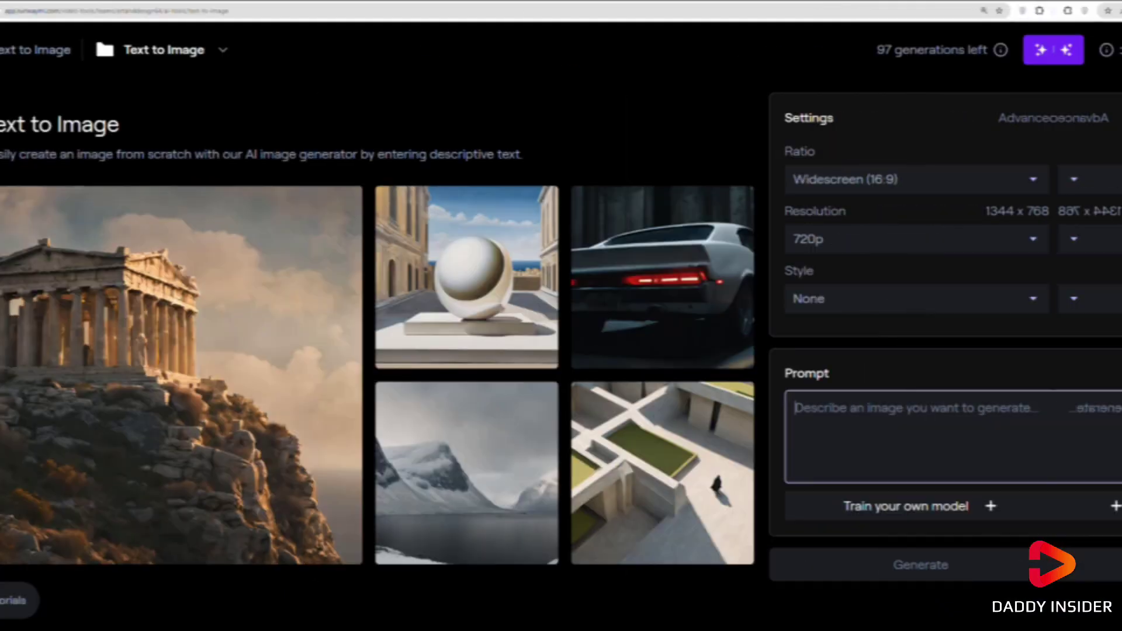
Step: Generate images in Runway's Text to Image tool with the prompt "a boy standing alone between the mountains" and the 3D Render style
{"action": "type", "text": "a boy standing alone between the mountains"}
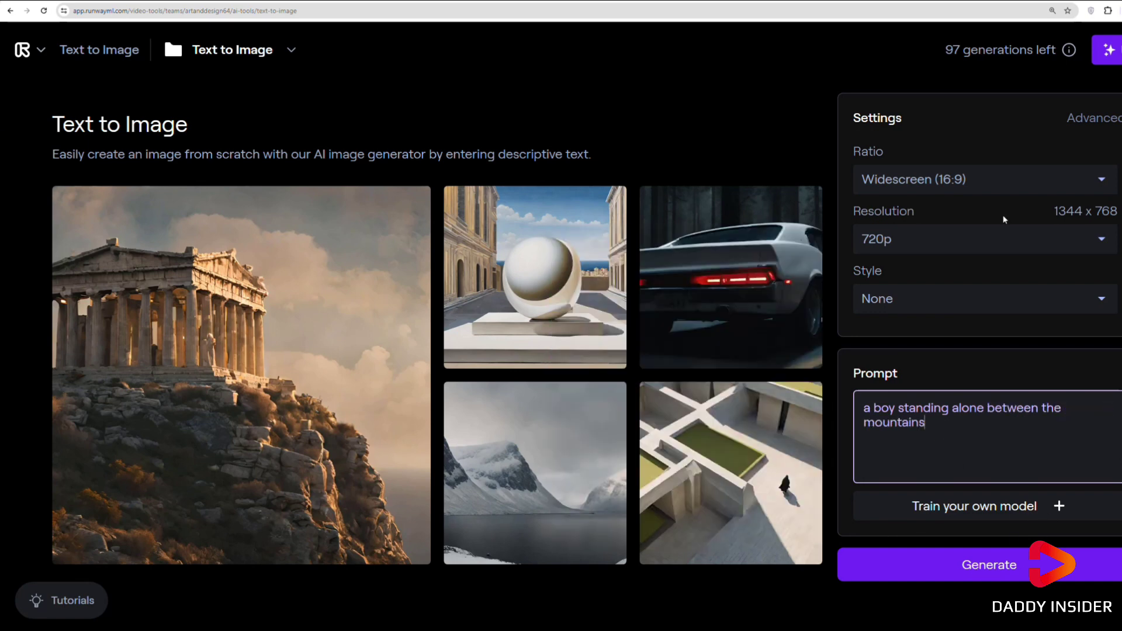
{"action": "left_click", "coordinate": [982, 299]}
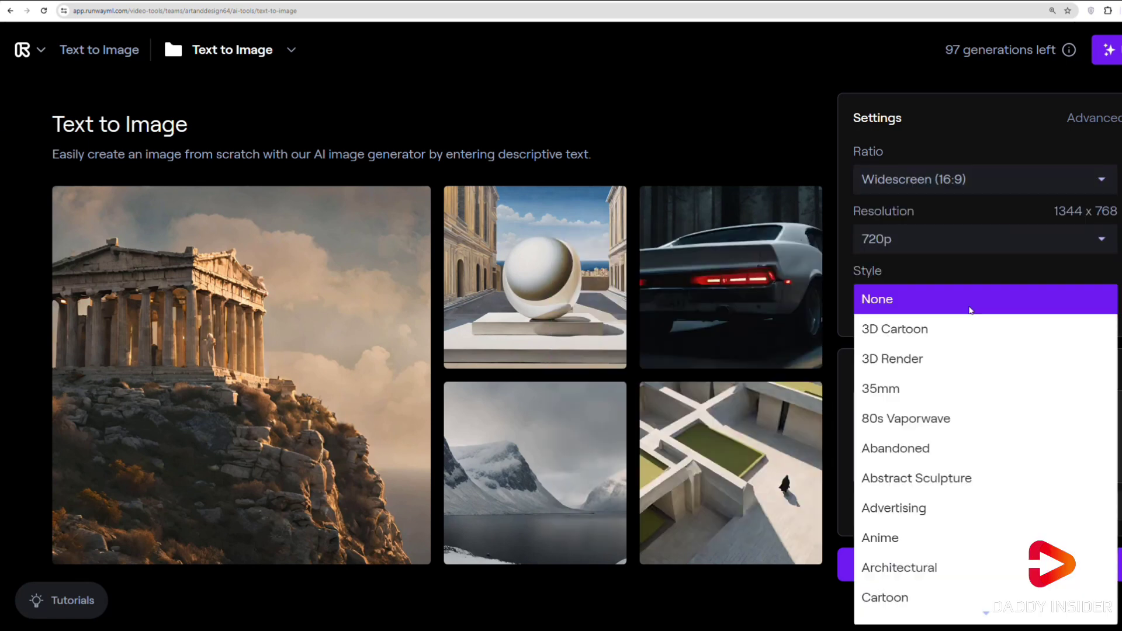
{"action": "left_click", "coordinate": [911, 358]}
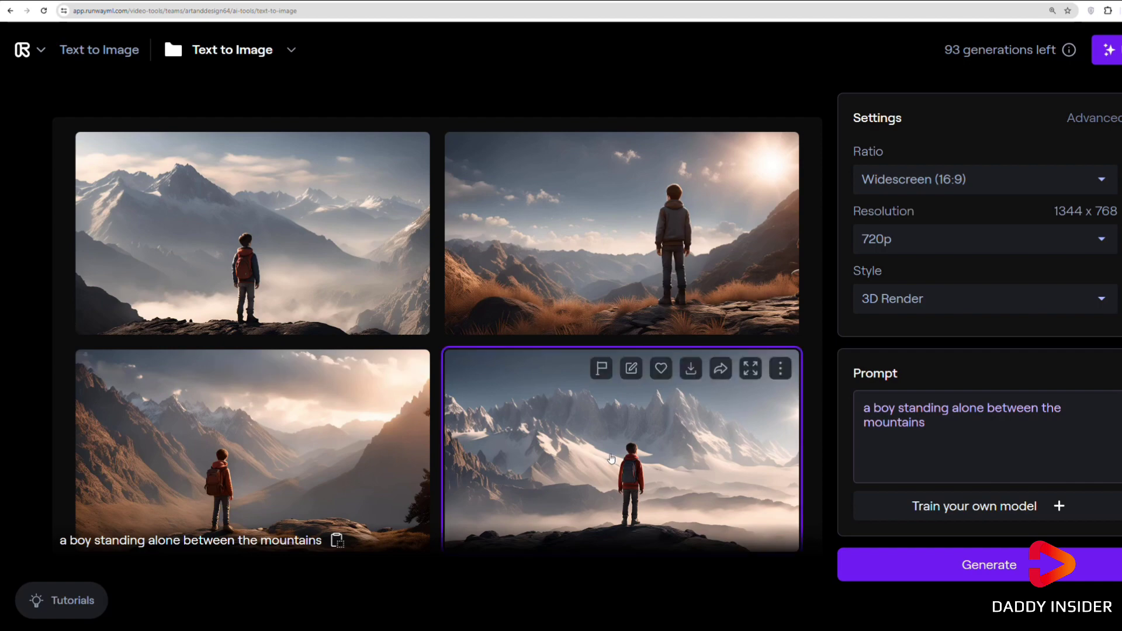
Step: Enlarge the generated images of the boy in the mountains to examine them, and close the preview
{"action": "left_click", "coordinate": [611, 459]}
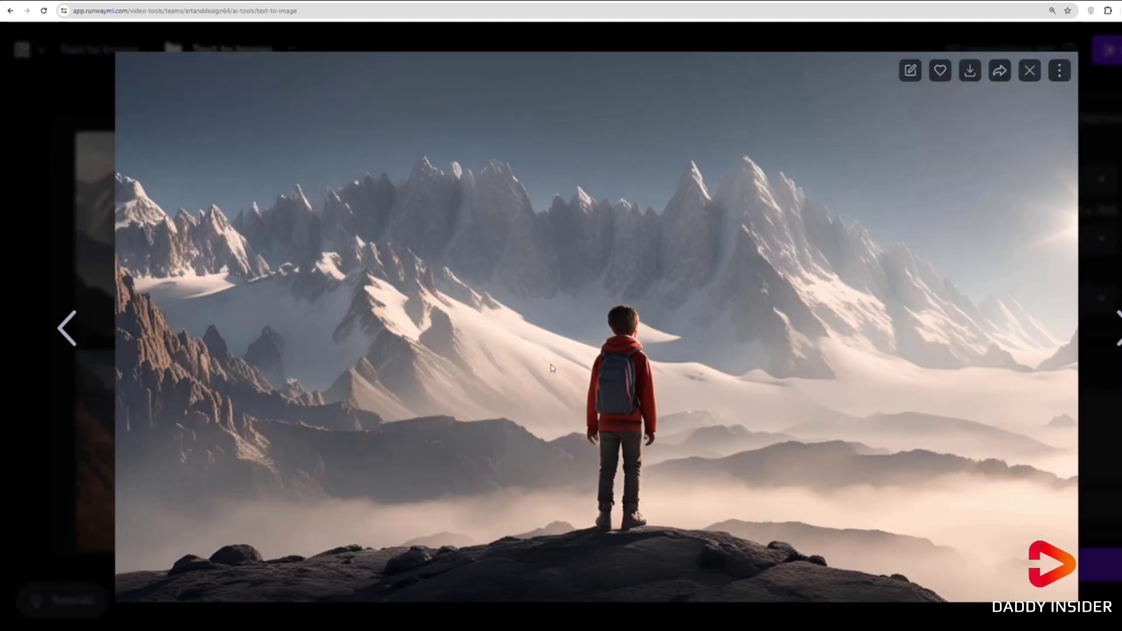
{"action": "key", "text": "Left"}
{"action": "left_click", "coordinate": [1031, 72]}
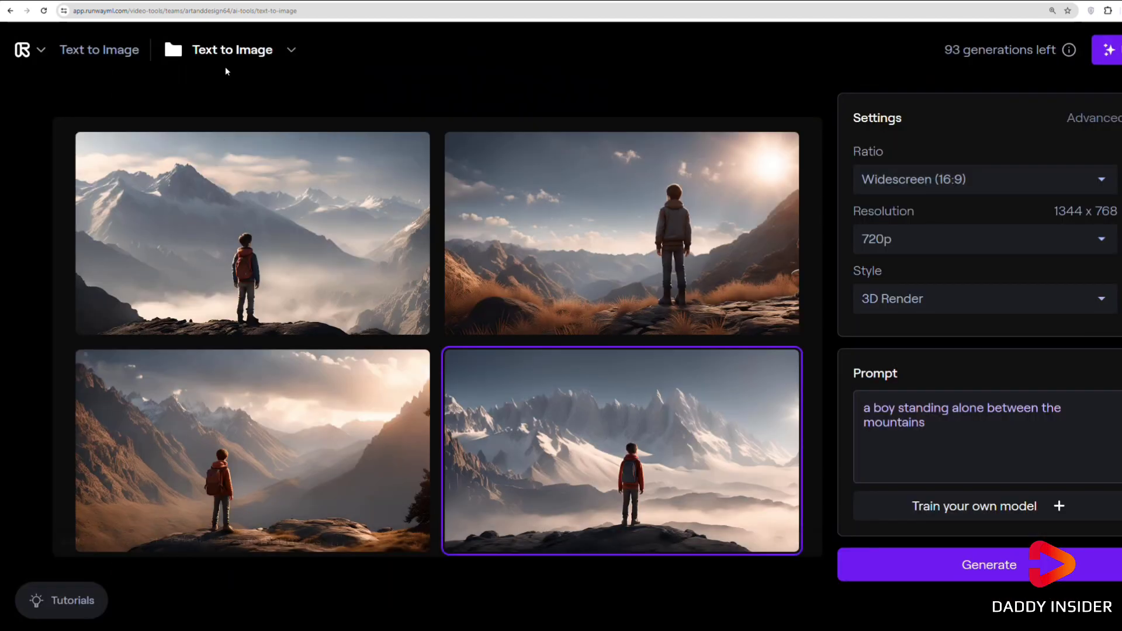
Step: Open Runway's Image to Image tool, upload the photo of the toddler holding a toy, and look over the transformation settings
{"action": "left_click", "coordinate": [34, 59]}
{"action": "left_click", "coordinate": [765, 435]}
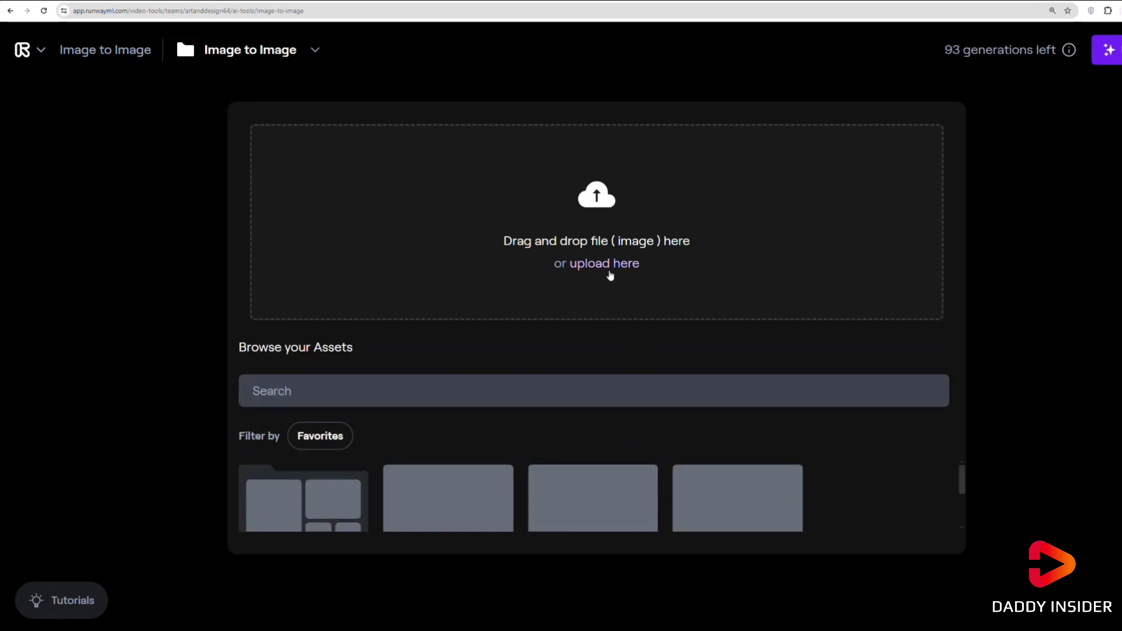
{"action": "left_click", "coordinate": [610, 275]}
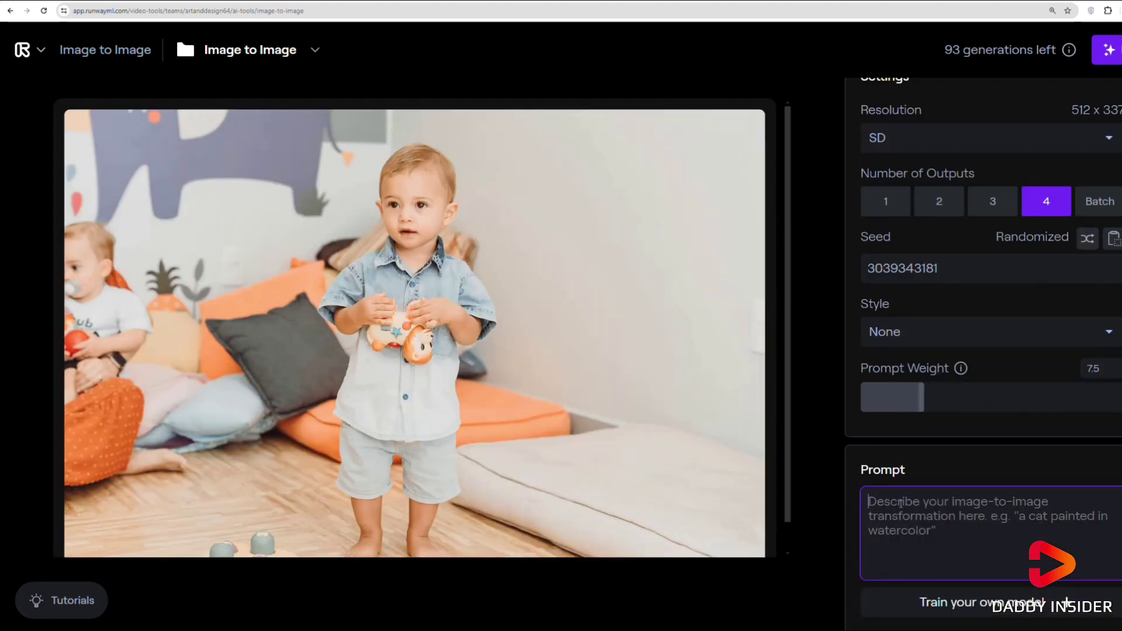
{"action": "scroll", "coordinate": [900, 502], "scroll_direction": "up", "scroll_amount": 5}
{"action": "scroll", "coordinate": [888, 386], "scroll_direction": "down", "scroll_amount": 3}
{"action": "scroll", "coordinate": [888, 387], "scroll_direction": "up", "scroll_amount": 3}
{"action": "scroll", "coordinate": [888, 387], "scroll_direction": "down", "scroll_amount": 3}
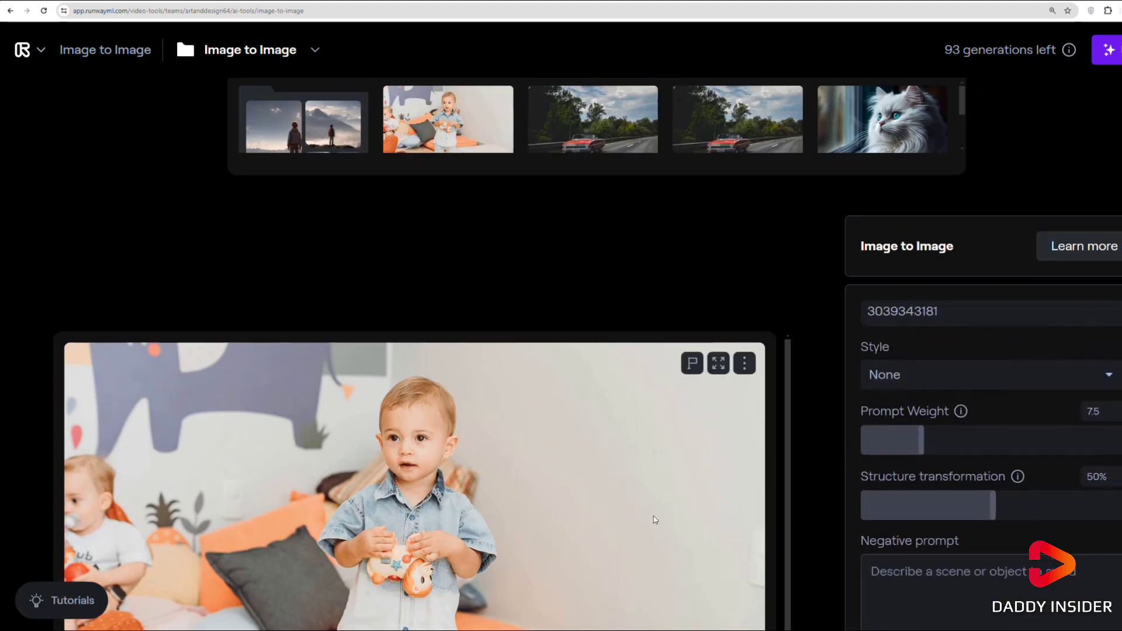
{"action": "scroll", "coordinate": [401, 317], "scroll_direction": "down", "scroll_amount": 5}
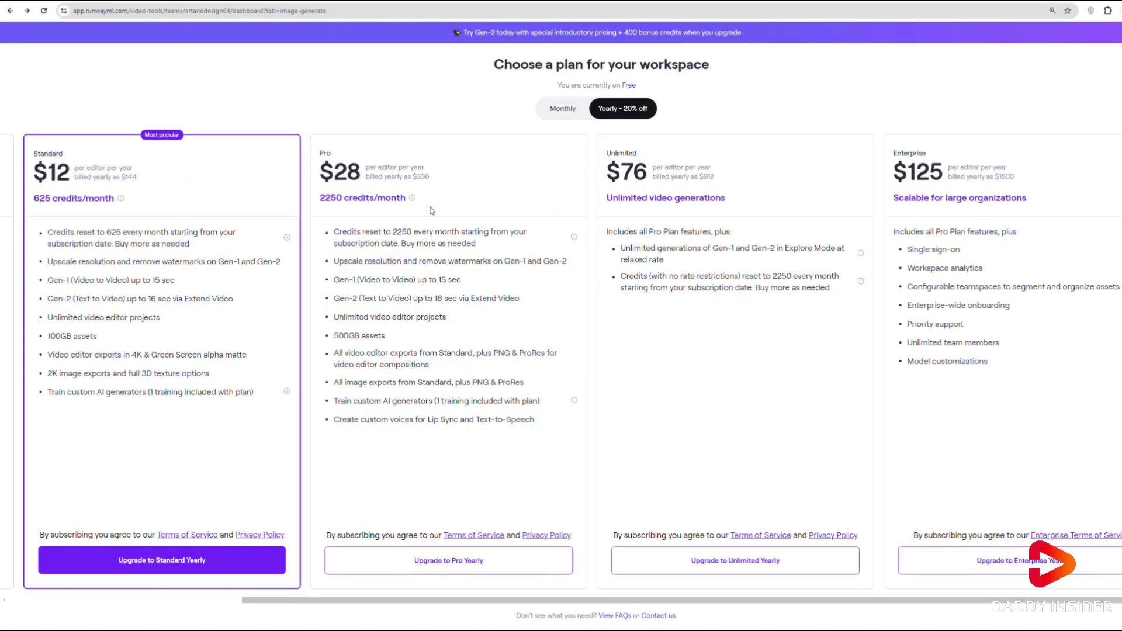
{"action": "left_click", "coordinate": [563, 109]}
{"action": "mouse_move", "coordinate": [510, 603]}
{"action": "left_mouse_down"}
{"action": "mouse_move", "coordinate": [218, 603]}
{"action": "mouse_move", "coordinate": [510, 603]}
{"action": "left_mouse_up"}
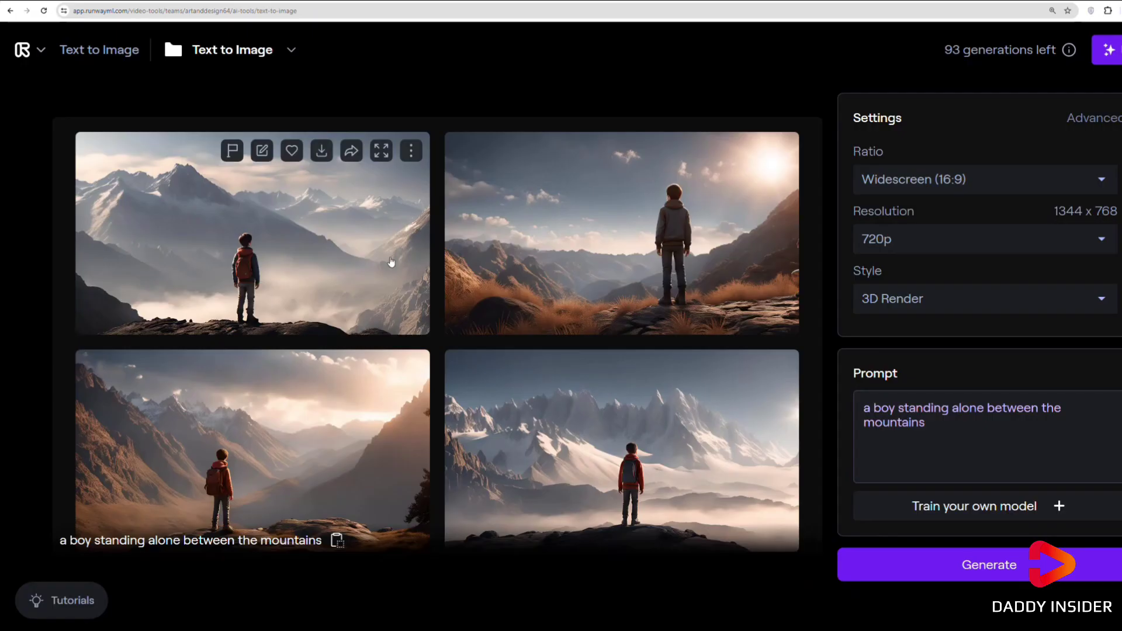
Step: Browse the enlarged images of the boy in the mountains, and view the Impressionist style preview on Runway's AI tools page
{"action": "left_click", "coordinate": [611, 459]}
{"action": "key", "text": "Left"}
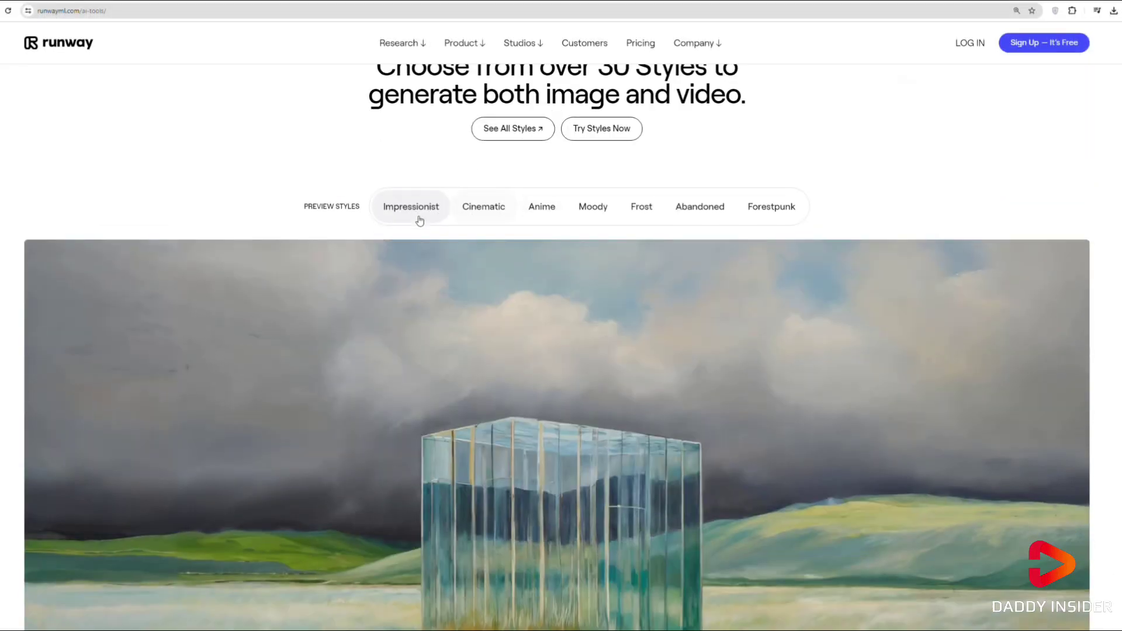
{"action": "scroll", "coordinate": [328, 238], "scroll_direction": "down", "scroll_amount": 3}
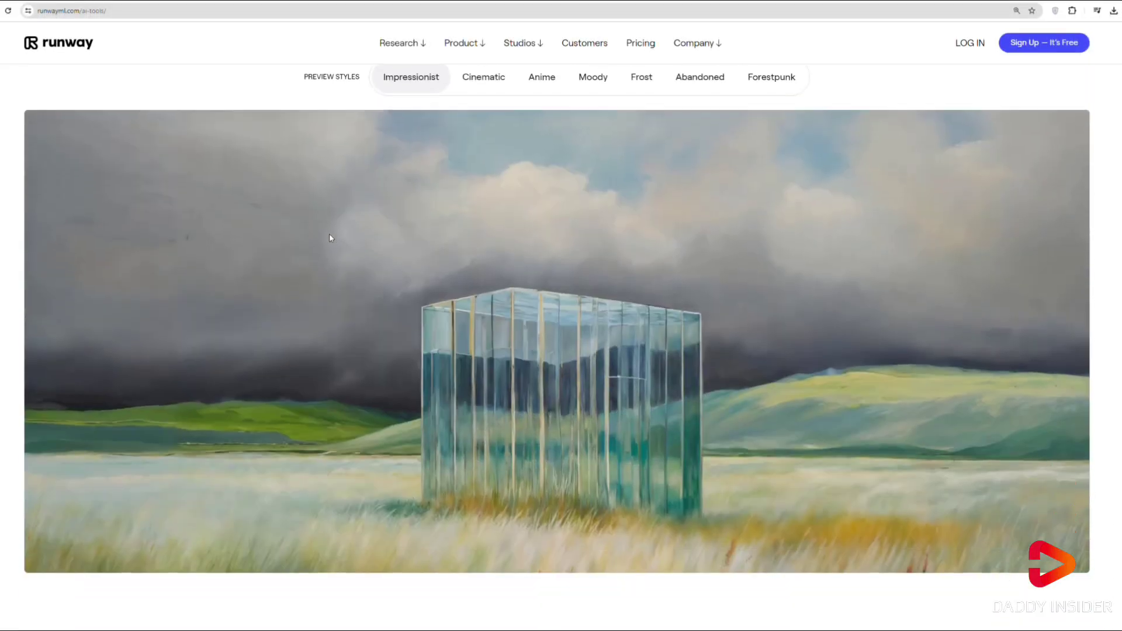
{"action": "mouse_move", "coordinate": [478, 75]}
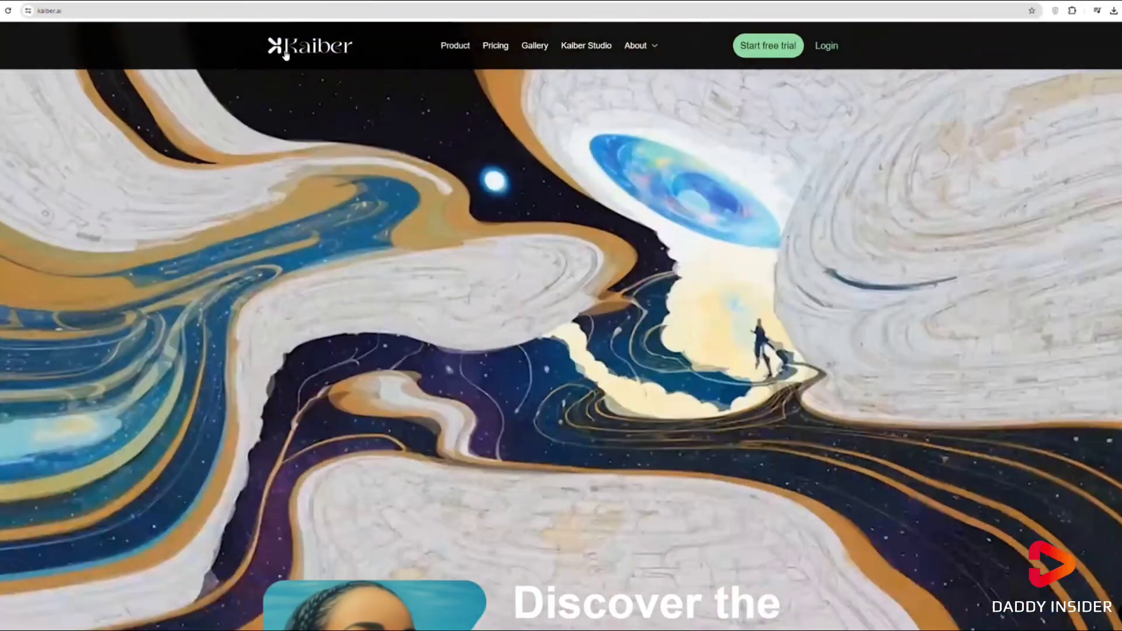
Step: Switch to the Kaiber website and read its home page, including the audio, Transform, Flipbook and Motion descriptions
{"action": "scroll", "coordinate": [637, 362], "scroll_direction": "down", "scroll_amount": 5}
{"action": "scroll", "coordinate": [636, 361], "scroll_direction": "down", "scroll_amount": 15}
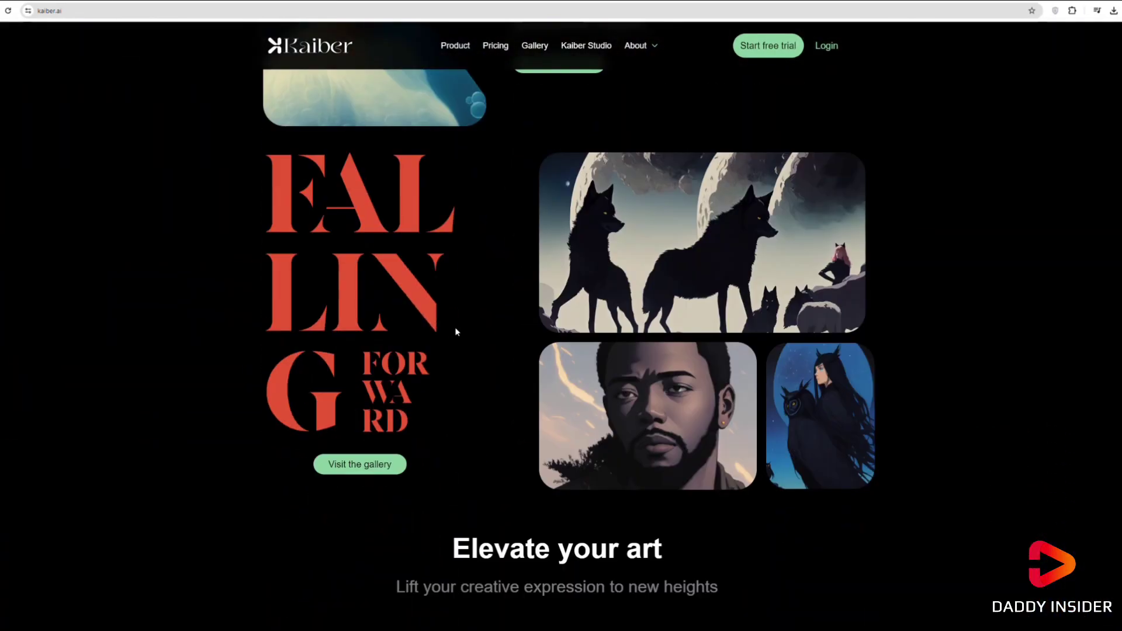
{"action": "left_click_drag", "start_coordinate": [570, 233], "coordinate": [709, 266]}
{"action": "scroll", "coordinate": [615, 315], "scroll_direction": "down", "scroll_amount": 10}
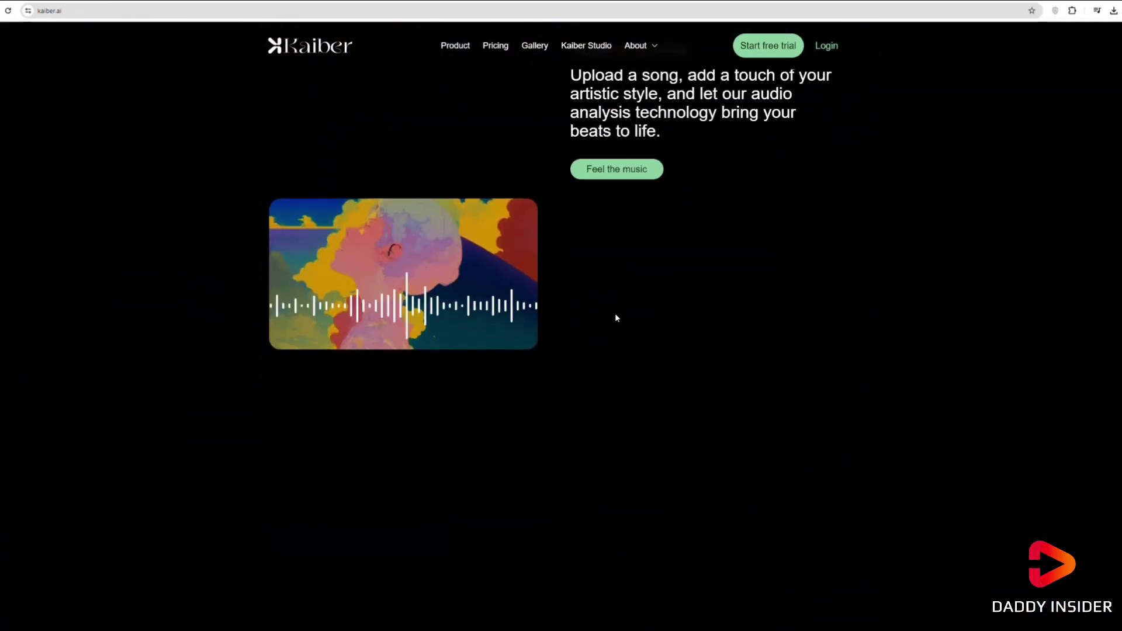
{"action": "left_click_drag", "start_coordinate": [571, 130], "coordinate": [752, 177]}
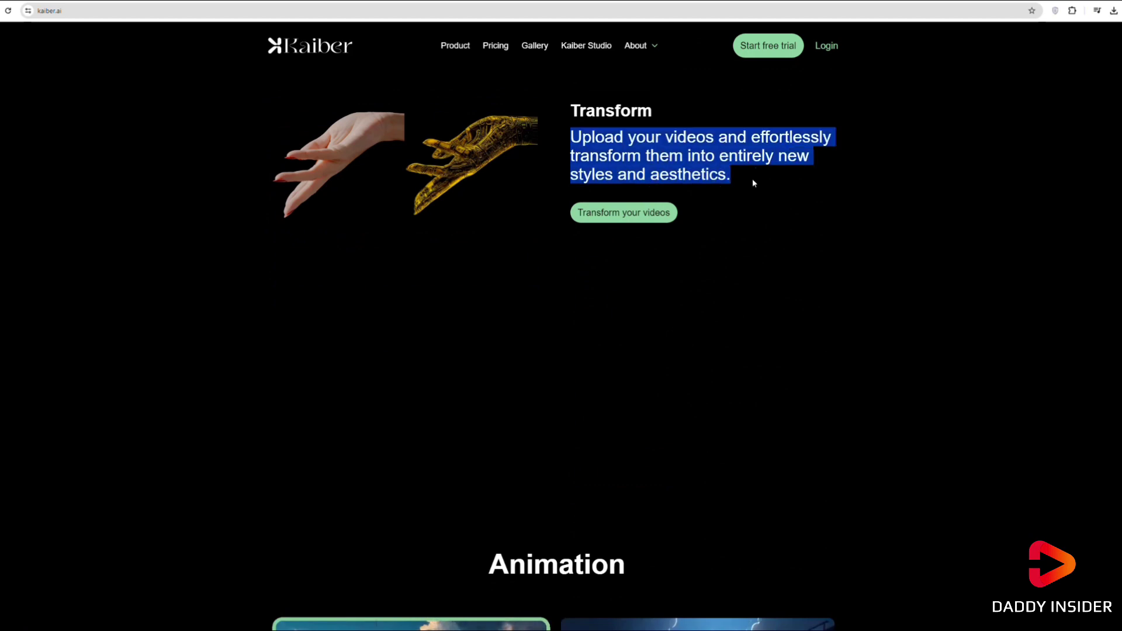
{"action": "left_click", "coordinate": [752, 178]}
{"action": "scroll", "coordinate": [751, 220], "scroll_direction": "down", "scroll_amount": 7}
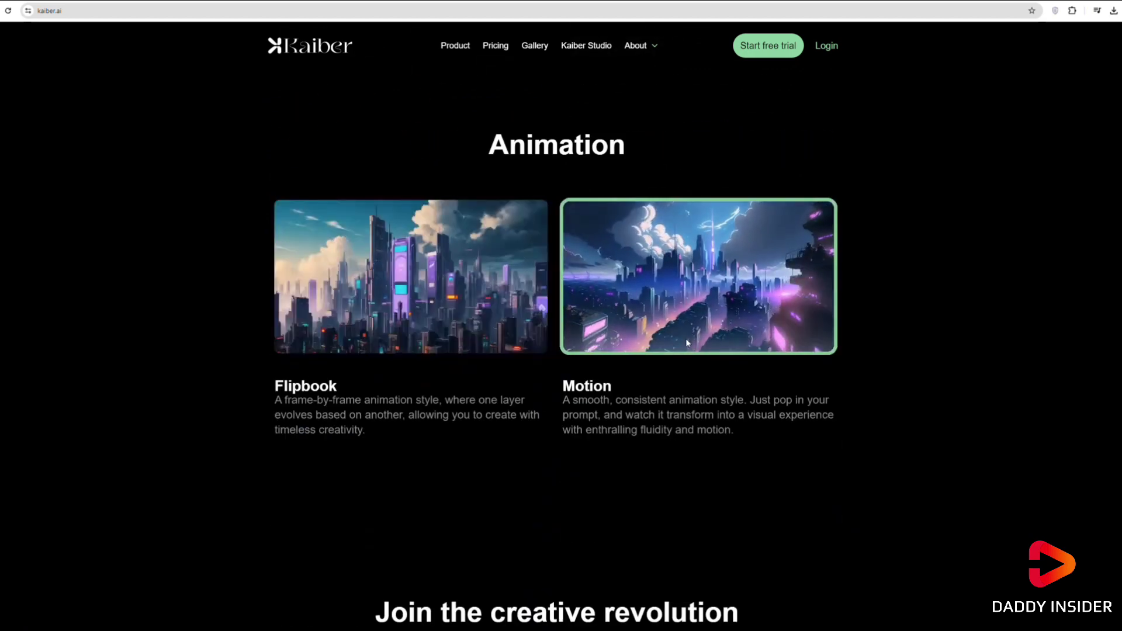
{"action": "scroll", "coordinate": [685, 339], "scroll_direction": "down", "scroll_amount": 5}
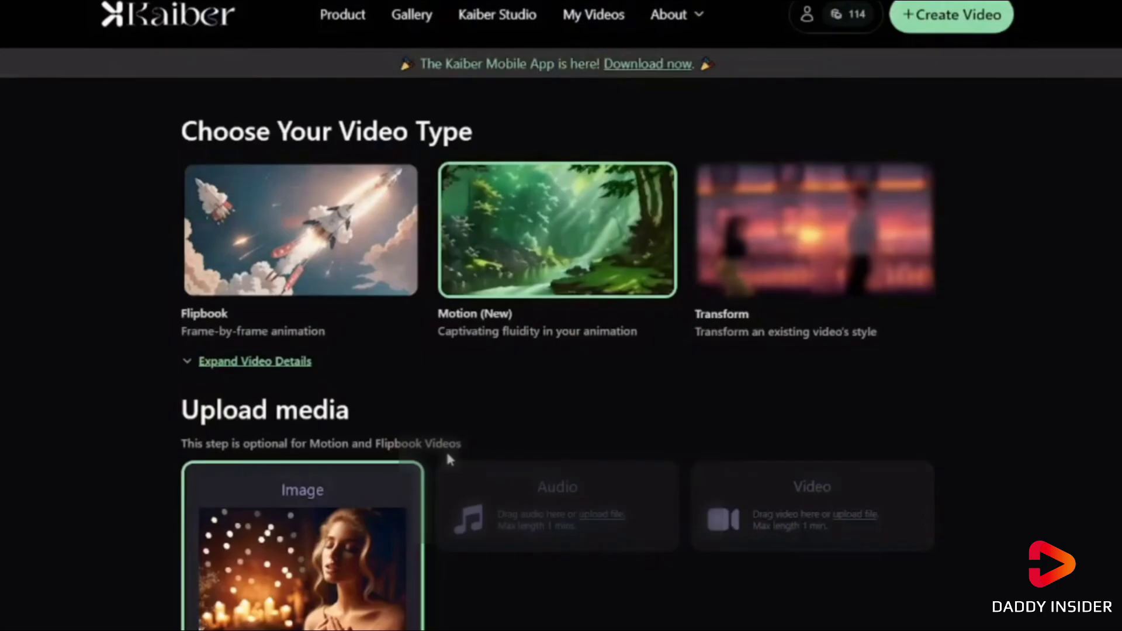
Step: Review Kaiber's prompt page for the Motion video with the uploaded image of the woman by candles, and choose Mythical Beings as the subject
{"action": "scroll", "coordinate": [448, 454], "scroll_direction": "down", "scroll_amount": 4}
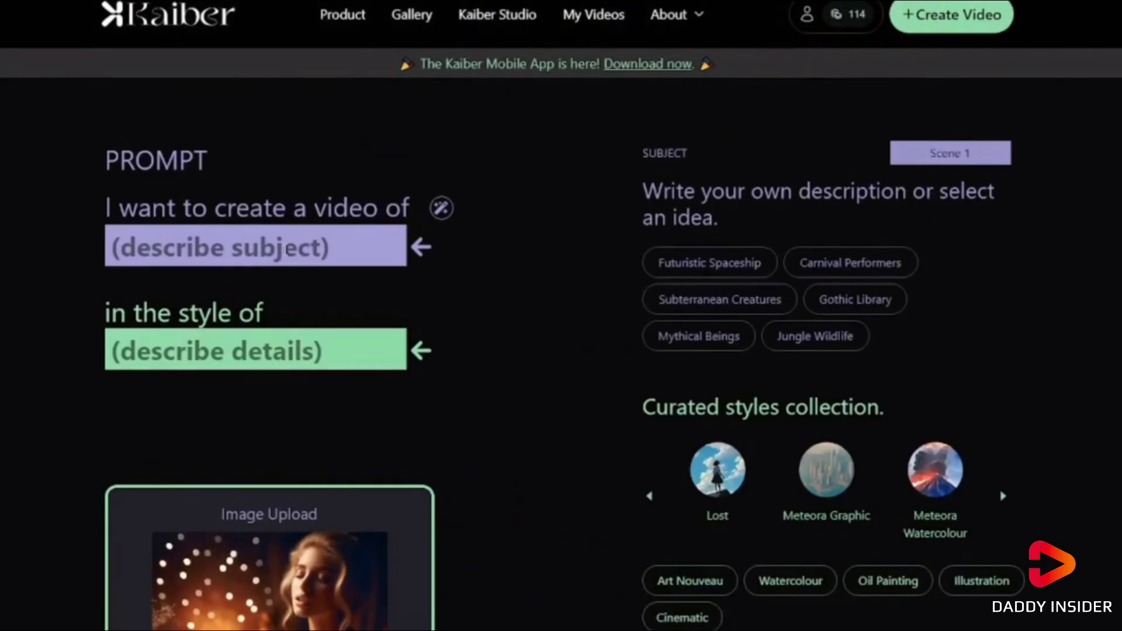
{"action": "scroll", "coordinate": [588, 388], "scroll_direction": "down", "scroll_amount": 6}
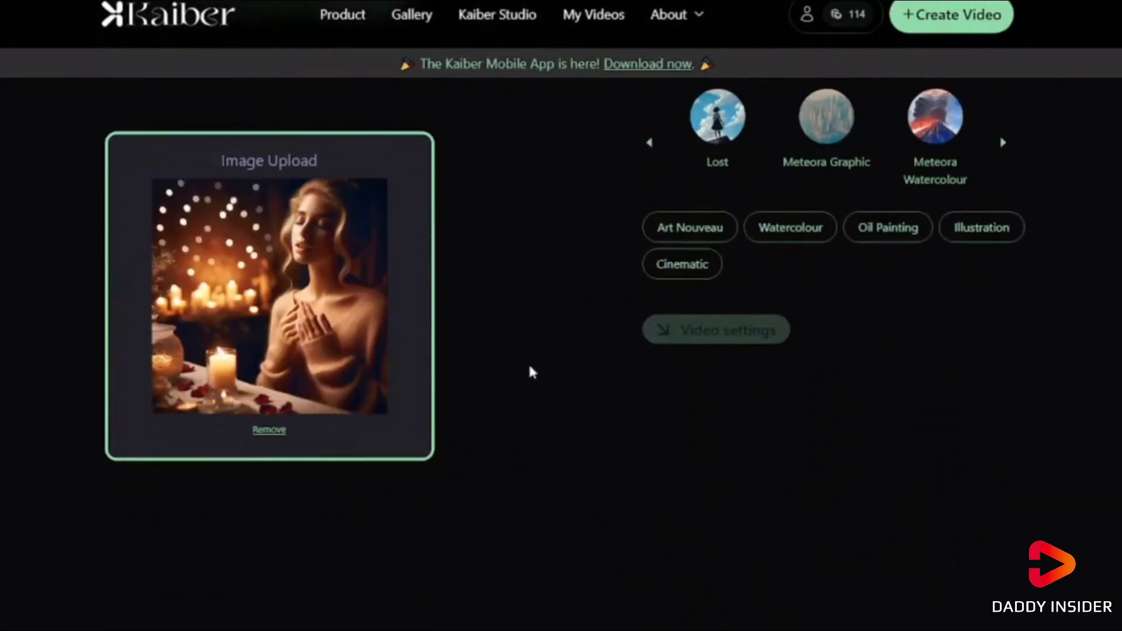
{"action": "scroll", "coordinate": [531, 370], "scroll_direction": "up", "scroll_amount": 6}
{"action": "scroll", "coordinate": [529, 370], "scroll_direction": "down", "scroll_amount": 6}
{"action": "scroll", "coordinate": [529, 371], "scroll_direction": "up", "scroll_amount": 6}
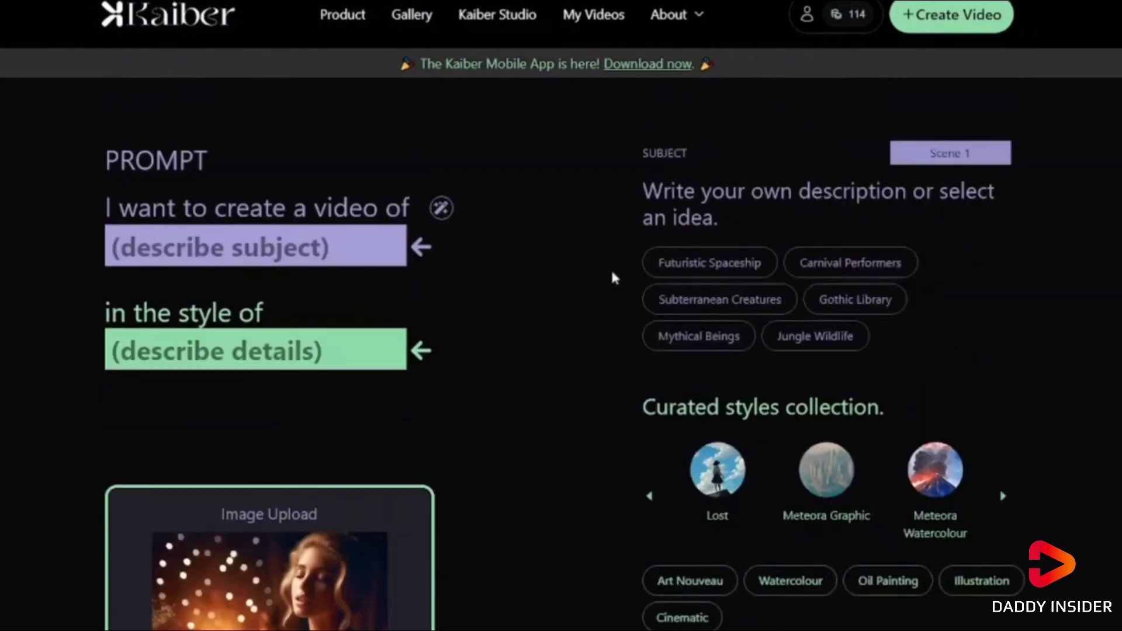
{"action": "left_click", "coordinate": [288, 249]}
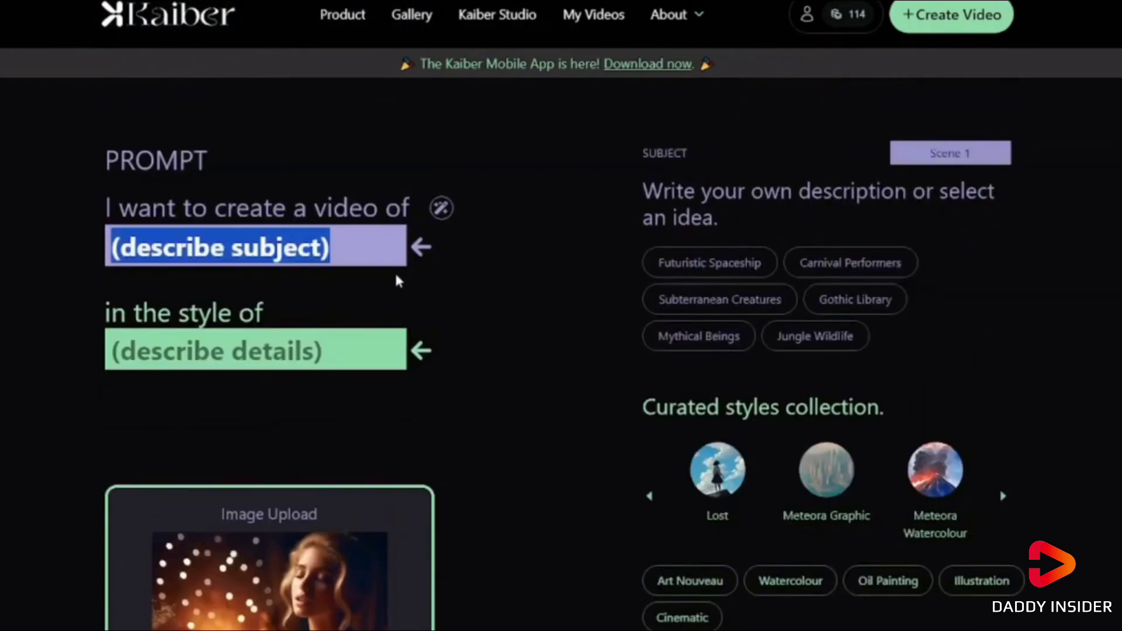
{"action": "left_click", "coordinate": [704, 348]}
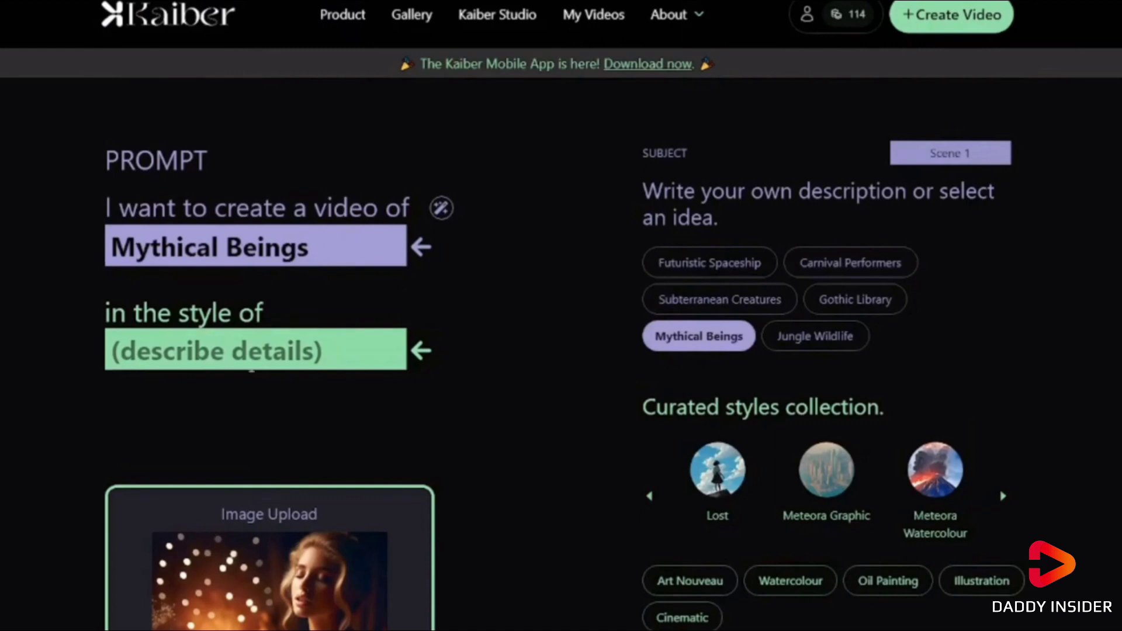
Step: Choose Entergalactic from the curated styles collection as the video's style
{"action": "left_click", "coordinate": [251, 351]}
{"action": "left_click", "coordinate": [248, 351]}
{"action": "left_click", "coordinate": [1003, 496]}
{"action": "left_click", "coordinate": [1003, 496]}
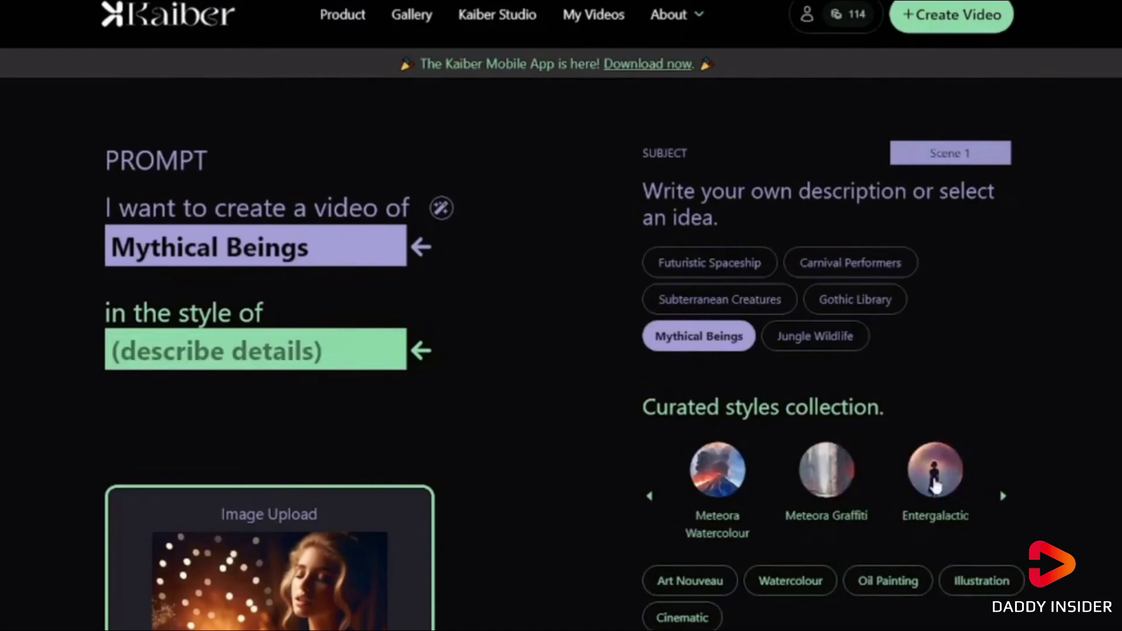
{"action": "left_click", "coordinate": [935, 469]}
{"action": "scroll", "coordinate": [598, 451], "scroll_direction": "down", "scroll_amount": 6}
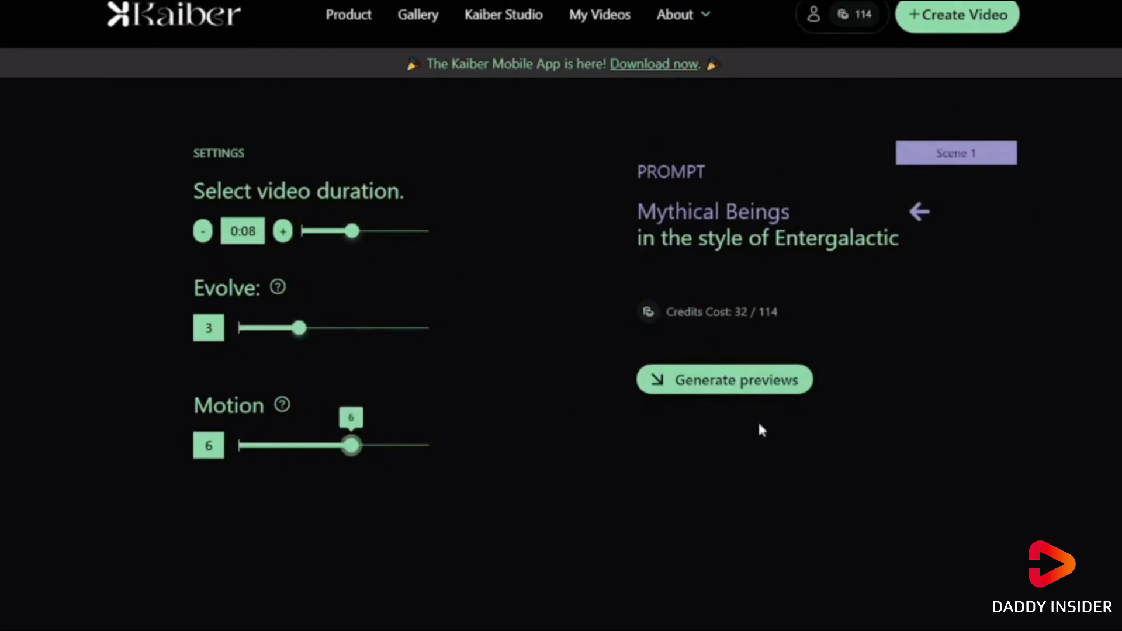
Step: Generate preview frames for the 0:08 Mythical Beings video with Evolve 3 and Motion 6, and look through them
{"action": "left_click", "coordinate": [730, 381]}
{"action": "scroll", "coordinate": [222, 326], "scroll_direction": "down", "scroll_amount": 3}
{"action": "scroll", "coordinate": [101, 365], "scroll_direction": "up", "scroll_amount": 3}
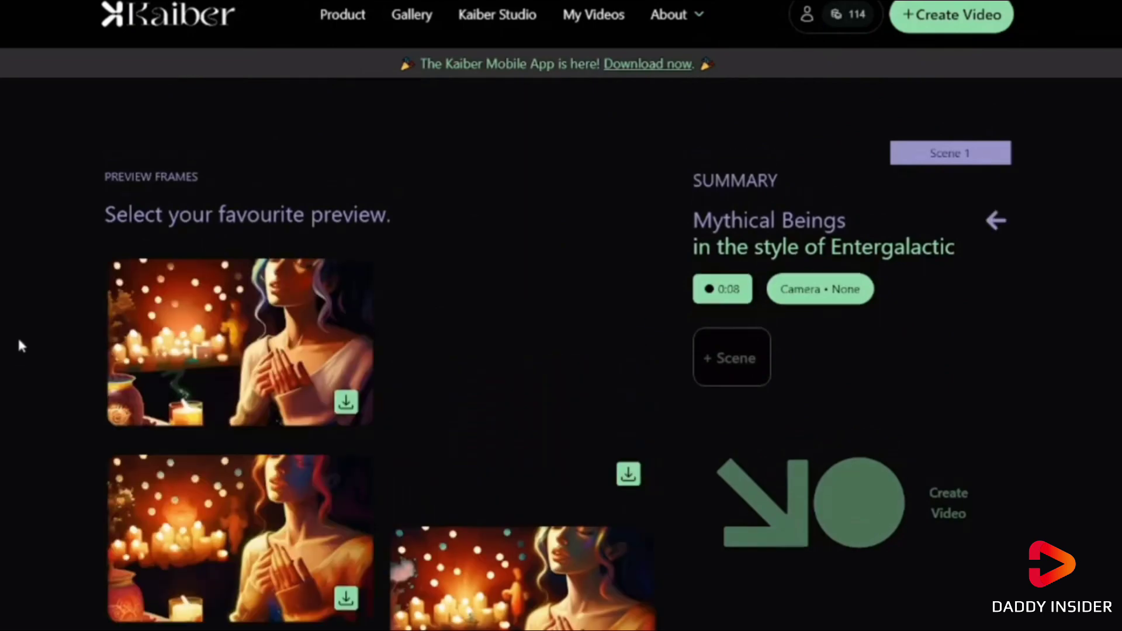
{"action": "scroll", "coordinate": [249, 503], "scroll_direction": "down", "scroll_amount": 3}
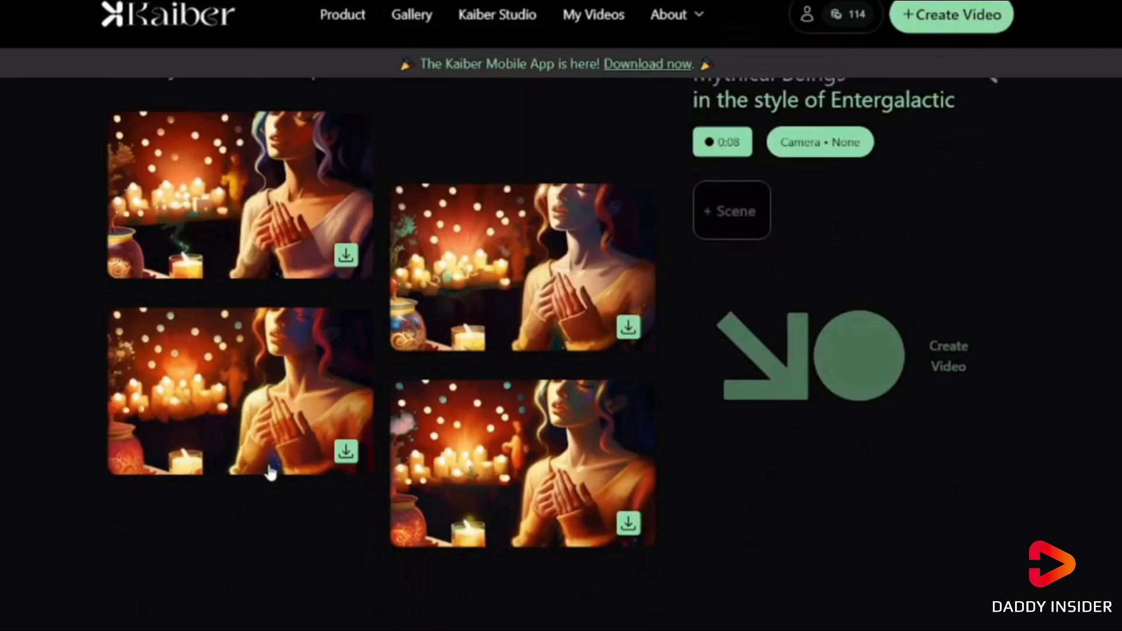
Step: Select the lowest preview frame in the second column and create the video from it
{"action": "left_click", "coordinate": [523, 462]}
{"action": "scroll", "coordinate": [642, 497], "scroll_direction": "up", "scroll_amount": 3}
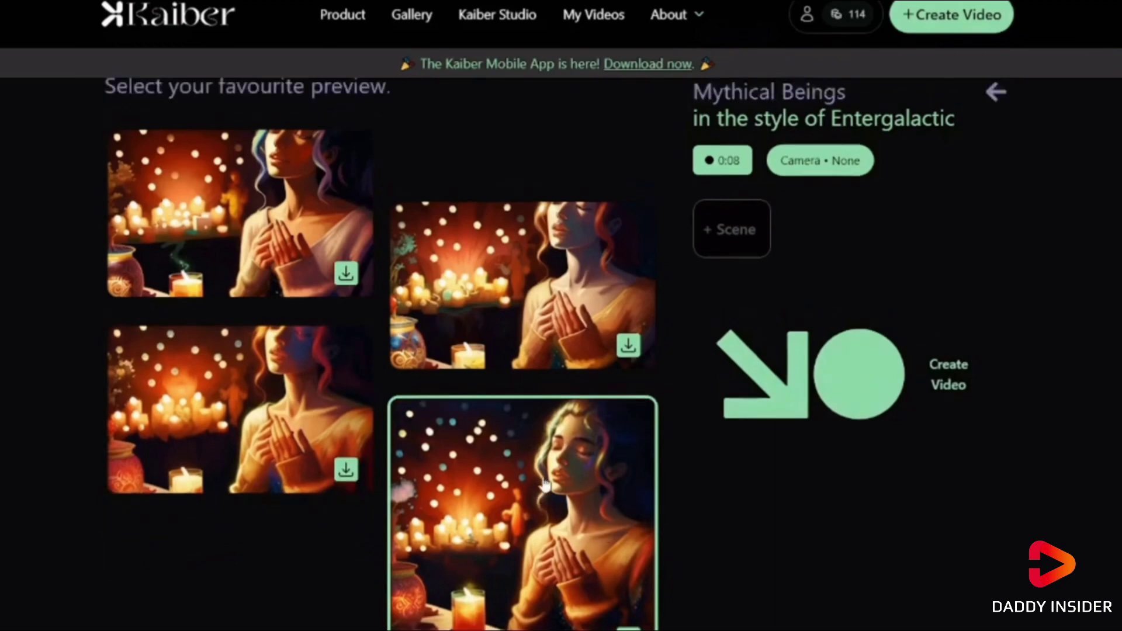
{"action": "left_click", "coordinate": [863, 509]}
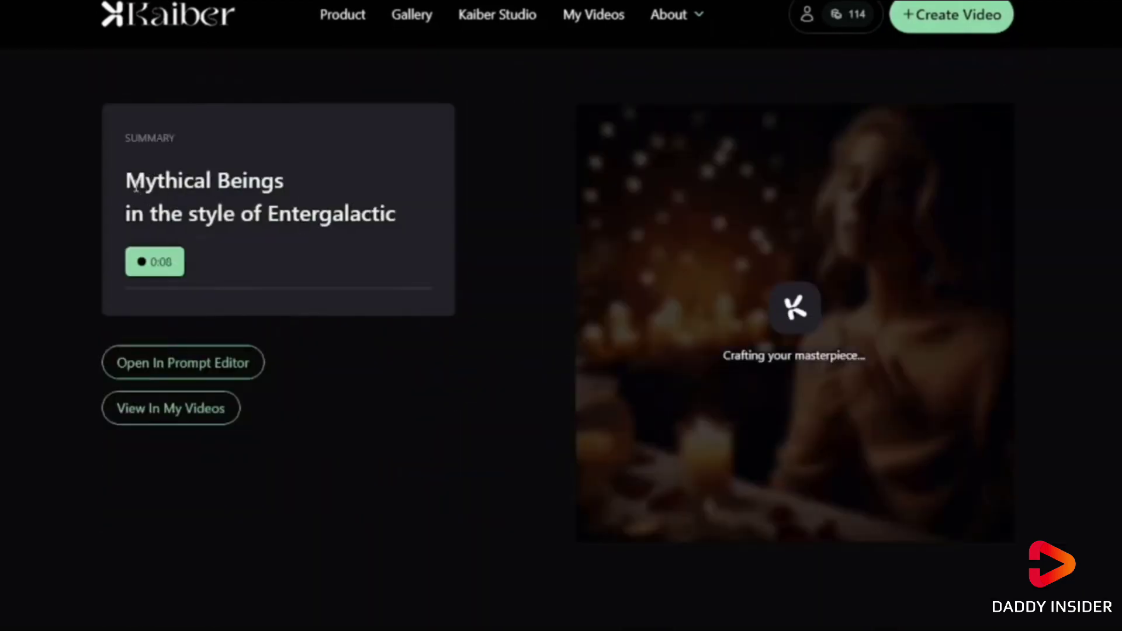
Step: Watch the finished Mythical Beings video in full screen, and check its download and playback options
{"action": "left_click_drag", "start_coordinate": [130, 213], "coordinate": [133, 169]}
{"action": "left_click", "coordinate": [134, 170]}
{"action": "left_click", "coordinate": [954, 506]}
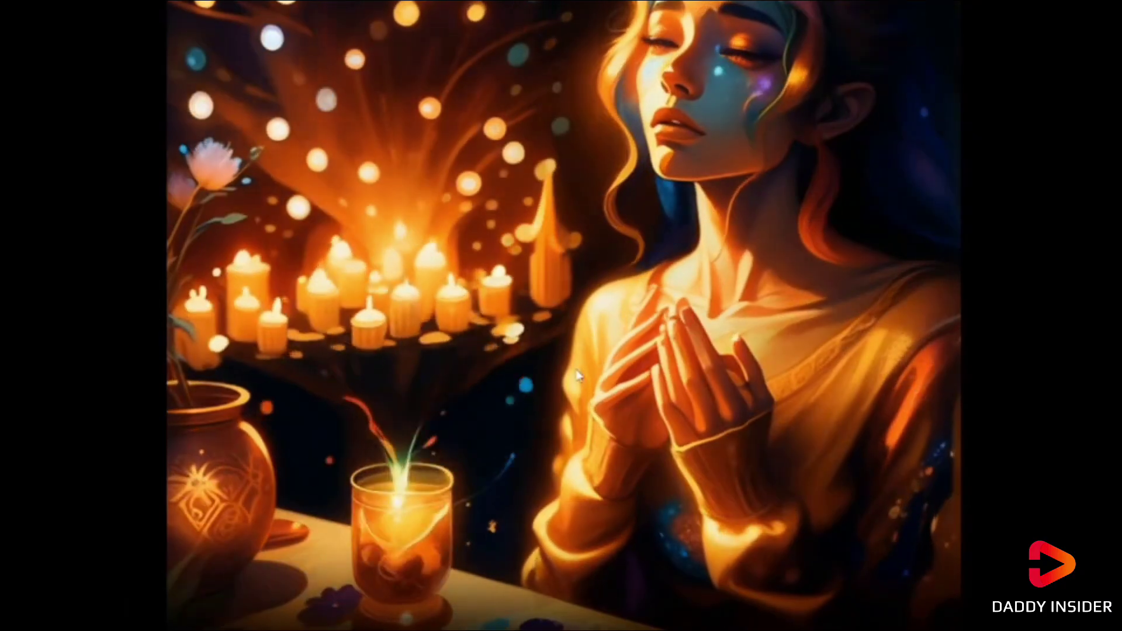
{"action": "key", "text": "Escape"}
{"action": "left_click", "coordinate": [989, 506]}
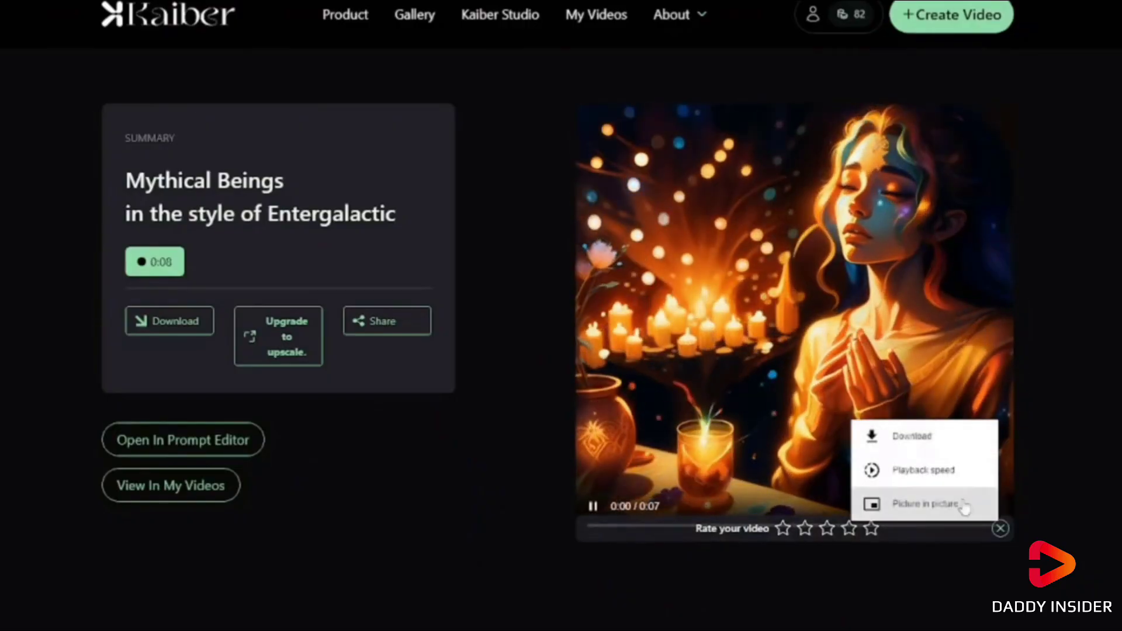
{"action": "key", "text": "Escape"}
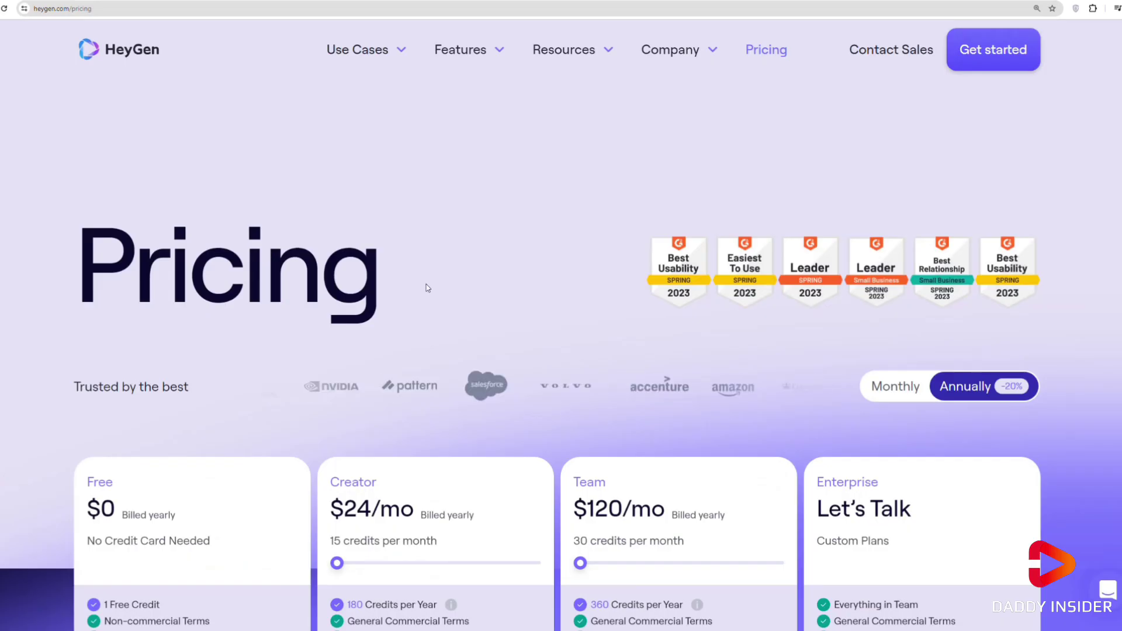
Step: View HeyGen's plan prices with monthly billing, and look through the SadTalker space on Hugging Face
{"action": "scroll", "coordinate": [426, 286], "scroll_direction": "down", "scroll_amount": 5}
{"action": "left_click", "coordinate": [895, 105]}
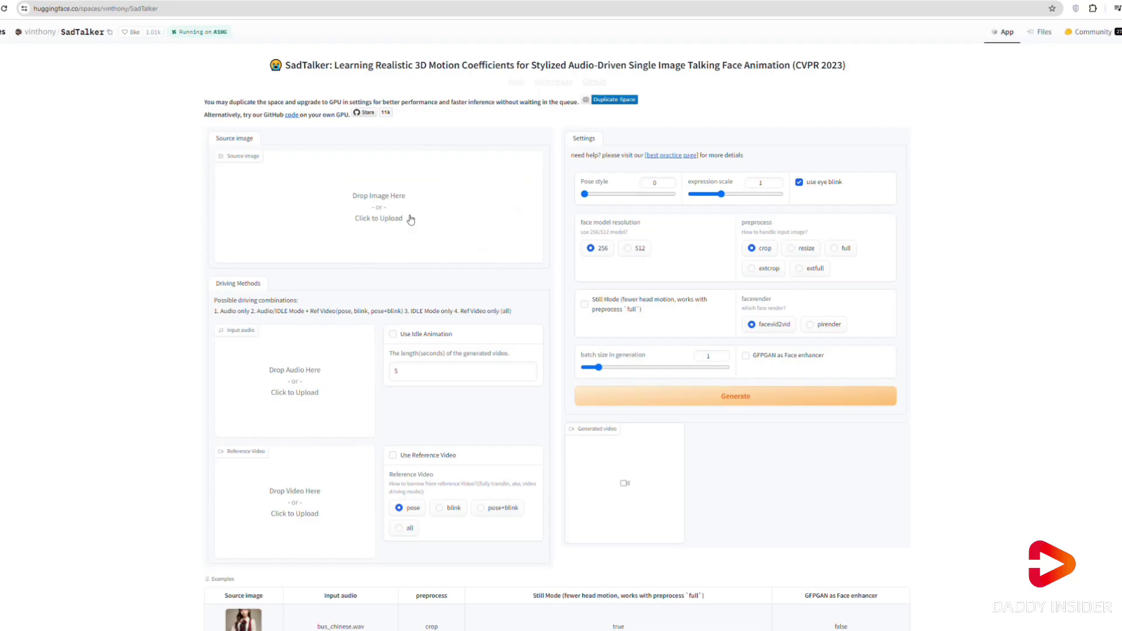
{"action": "scroll", "coordinate": [781, 247], "scroll_direction": "down", "scroll_amount": 6}
{"action": "scroll", "coordinate": [783, 249], "scroll_direction": "up", "scroll_amount": 6}
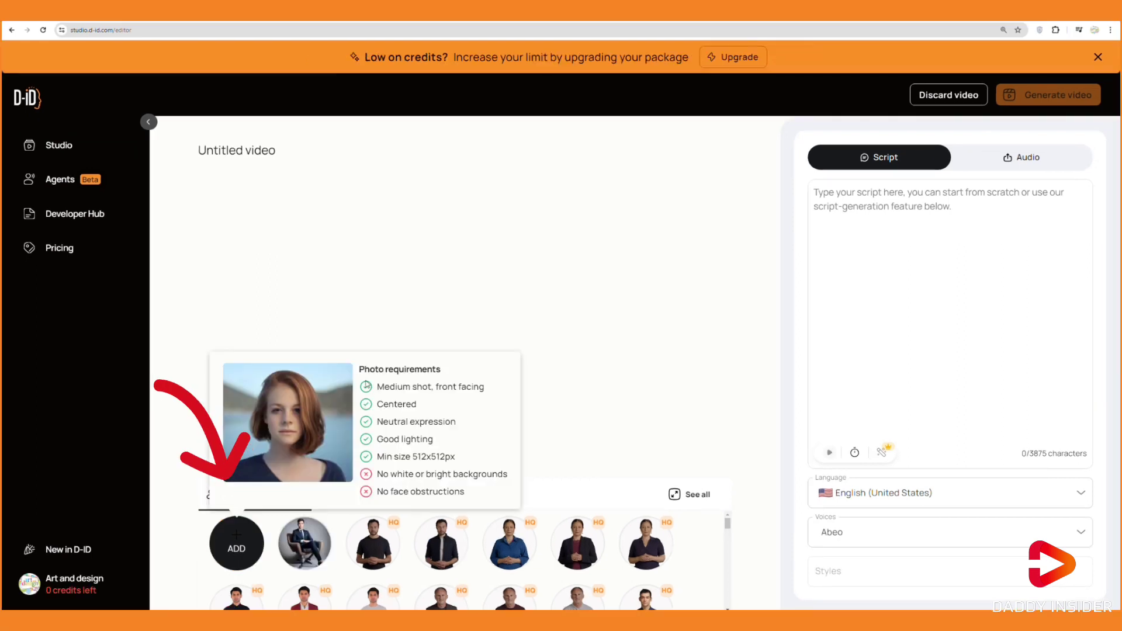
Step: In the D-ID video editor, open the option to add a custom presenter photo, and select the Joey voice for the script
{"action": "left_click", "coordinate": [237, 549]}
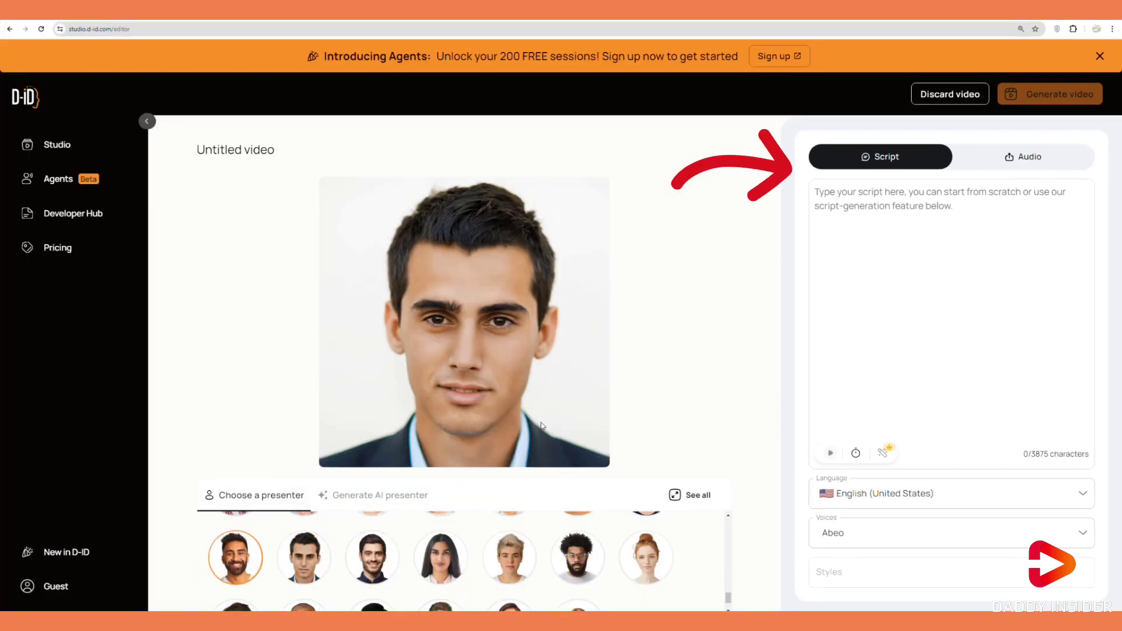
{"action": "left_click", "coordinate": [831, 193]}
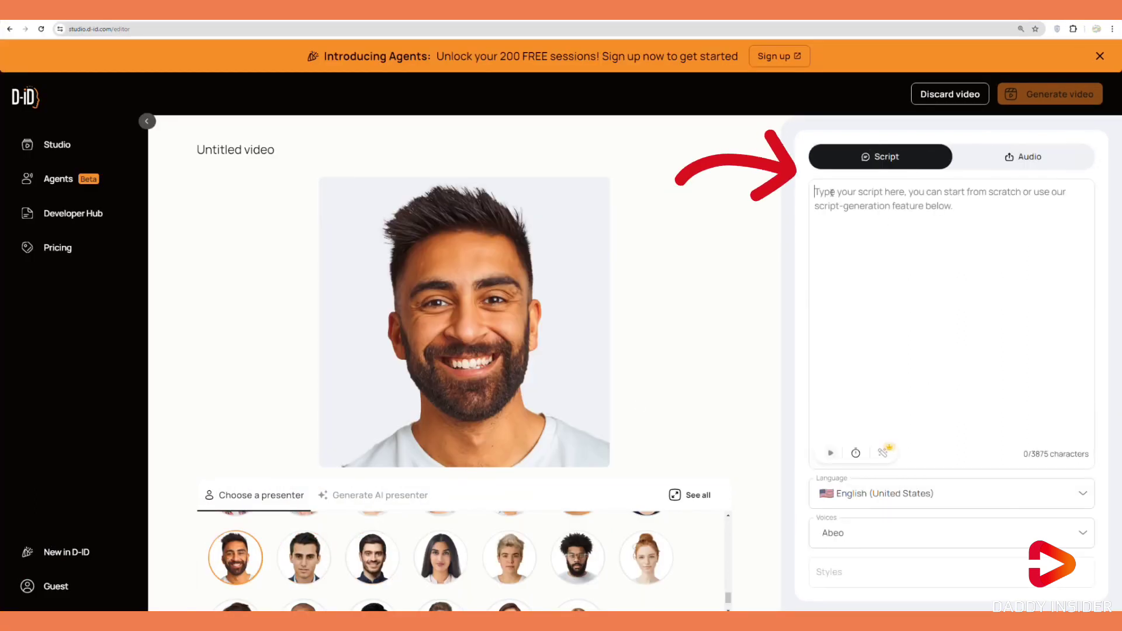
{"action": "left_click", "coordinate": [973, 535]}
{"action": "left_click", "coordinate": [847, 426]}
Step: Set the script language to English, and generate the bearded presenter's video from the Manpower Group script with the Andrew voice
{"action": "left_click", "coordinate": [888, 494]}
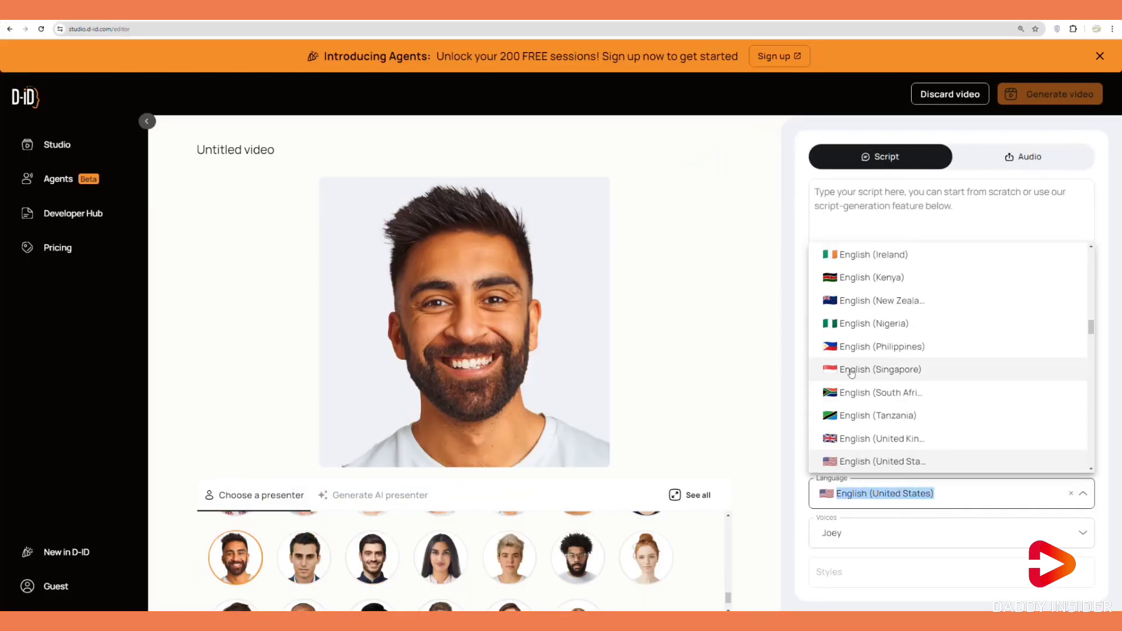
{"action": "scroll", "coordinate": [892, 375], "scroll_direction": "up", "scroll_amount": 5}
{"action": "left_click", "coordinate": [864, 446]}
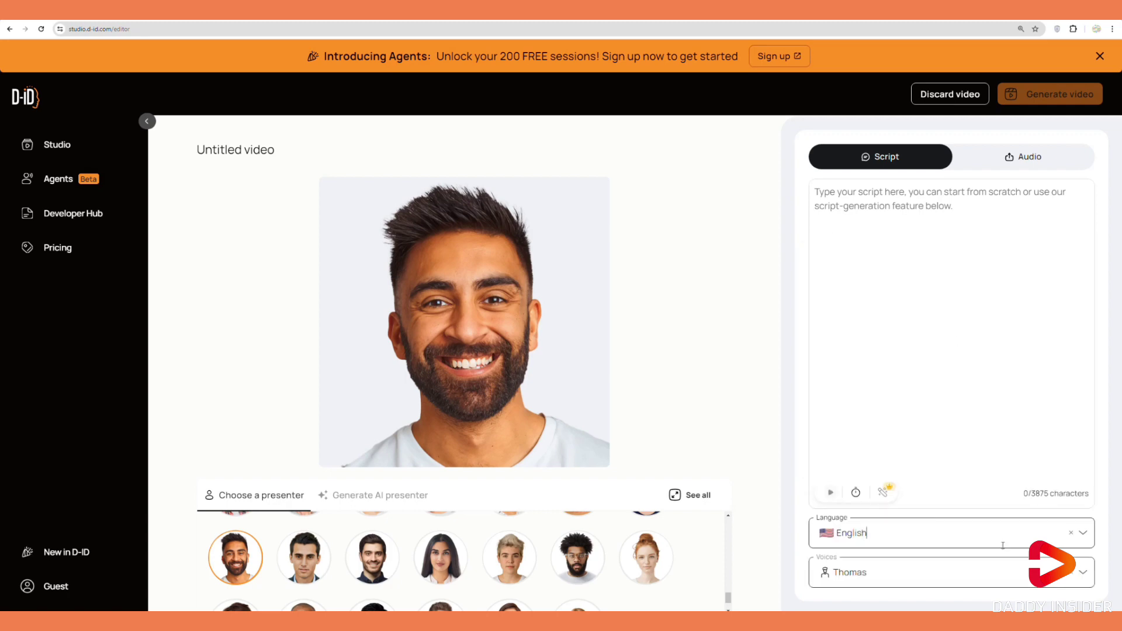
{"action": "left_click", "coordinate": [1001, 164]}
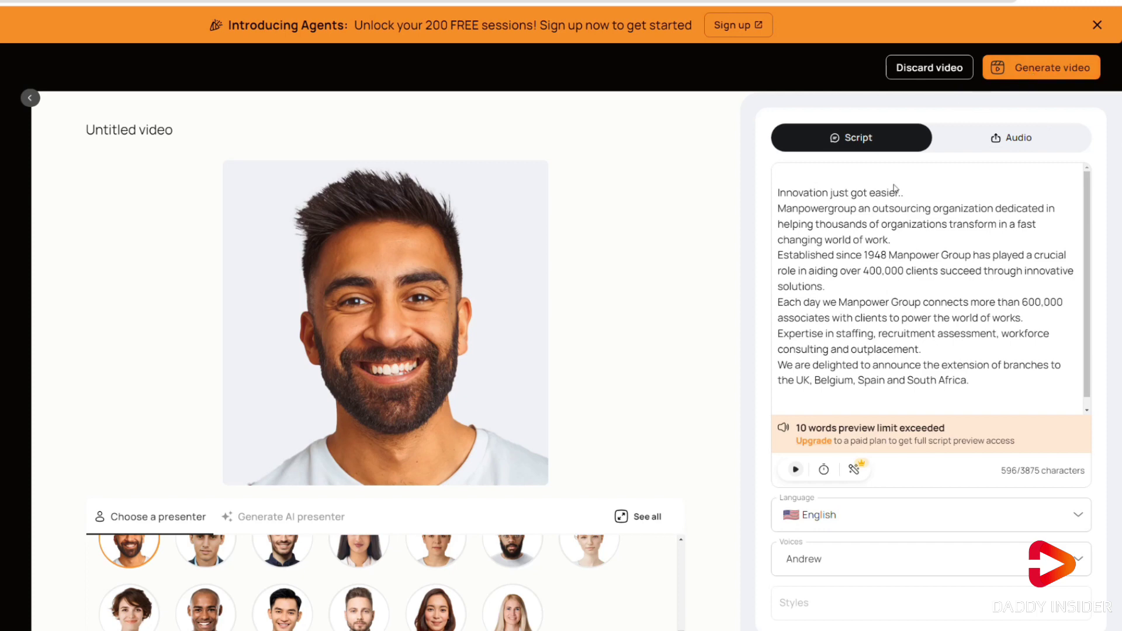
{"action": "left_click", "coordinate": [1026, 75]}
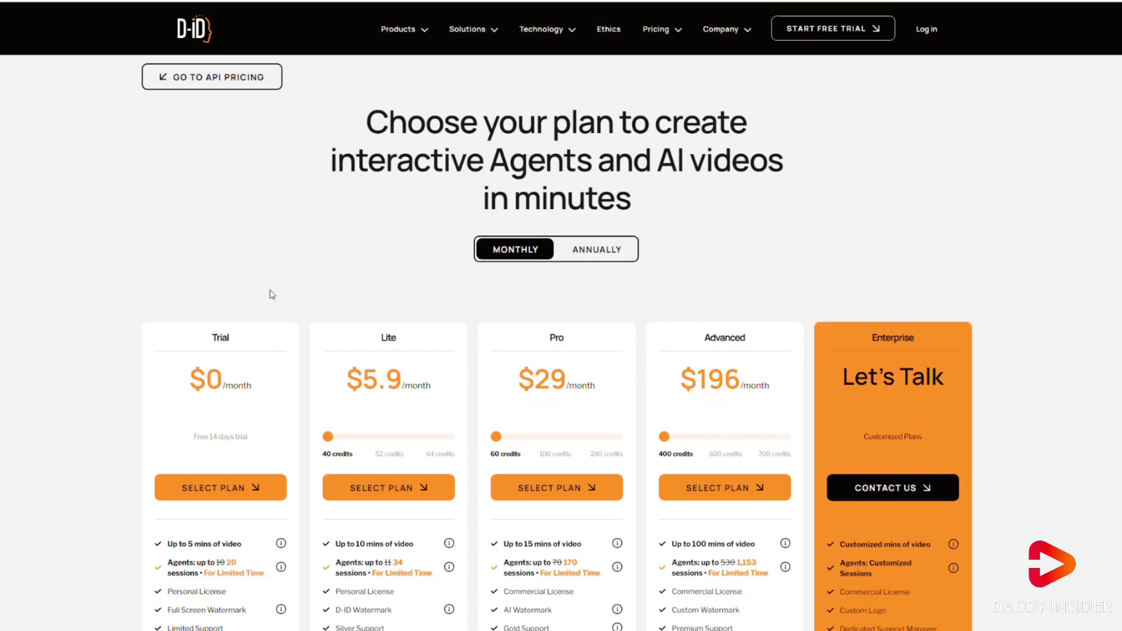
Step: Look through D-ID's monthly plan features, and browse the instant, photo and studio avatars in HeyGen's Video Avatar library
{"action": "scroll", "coordinate": [275, 245], "scroll_direction": "down", "scroll_amount": 4}
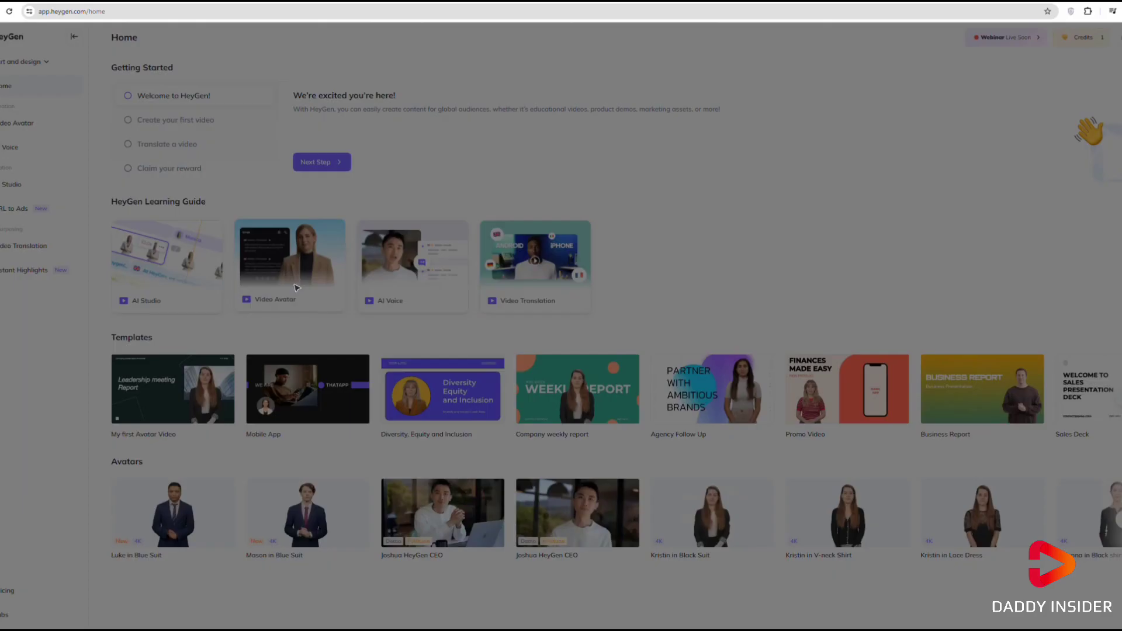
{"action": "left_click", "coordinate": [558, 461]}
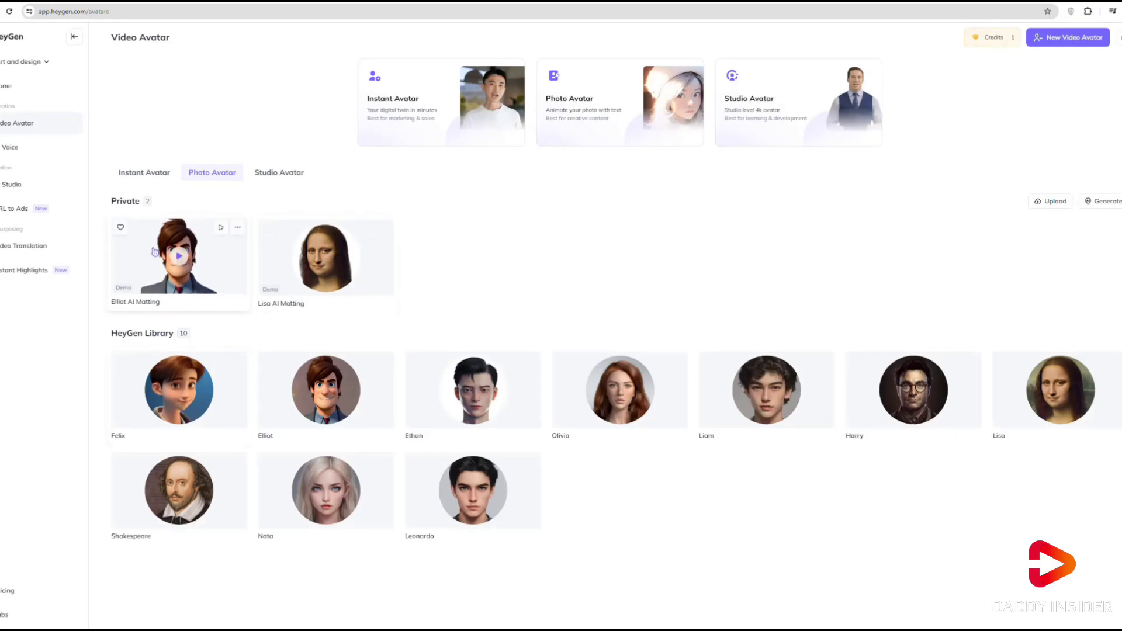
{"action": "left_click", "coordinate": [144, 172]}
{"action": "left_click", "coordinate": [222, 175]}
{"action": "left_click", "coordinate": [282, 175]}
{"action": "scroll", "coordinate": [481, 510], "scroll_direction": "down", "scroll_amount": 1}
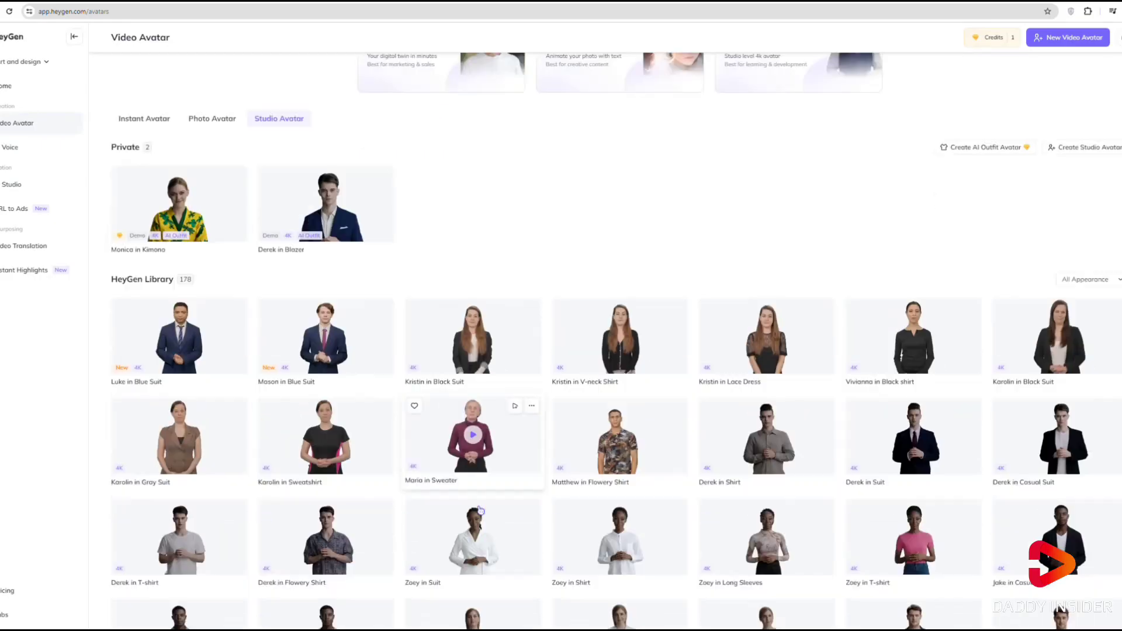
{"action": "scroll", "coordinate": [480, 510], "scroll_direction": "up", "scroll_amount": 1}
{"action": "scroll", "coordinate": [439, 507], "scroll_direction": "down", "scroll_amount": 4}
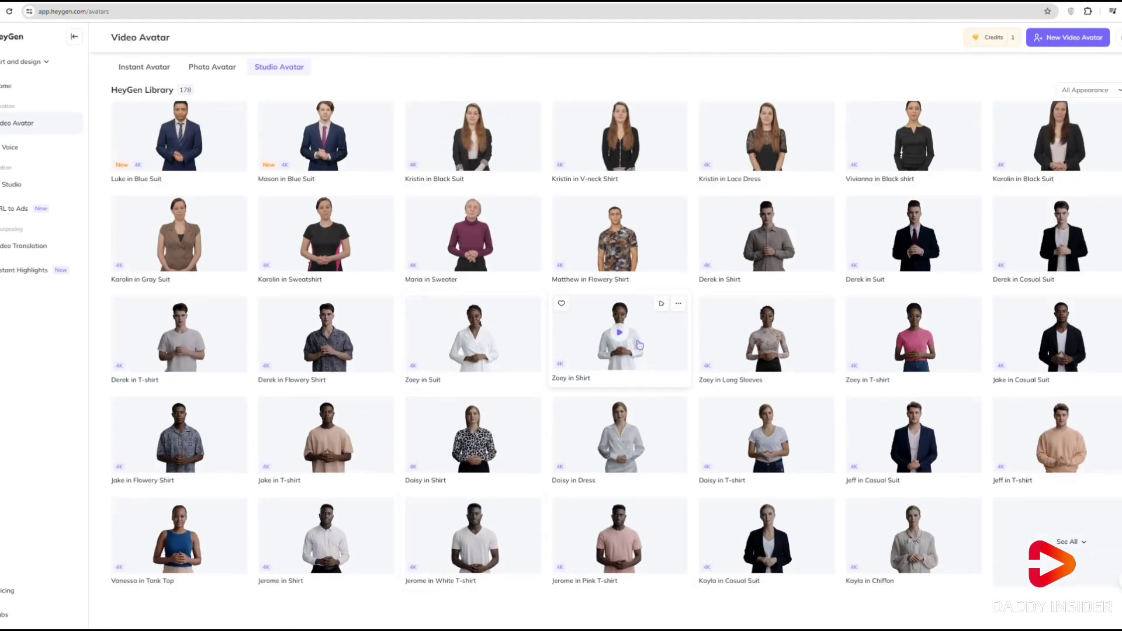
Step: Create a new landscape AI Studio video from the Jeff in Casual Suit studio avatar
{"action": "mouse_move", "coordinate": [955, 404]}
{"action": "left_click", "coordinate": [905, 442]}
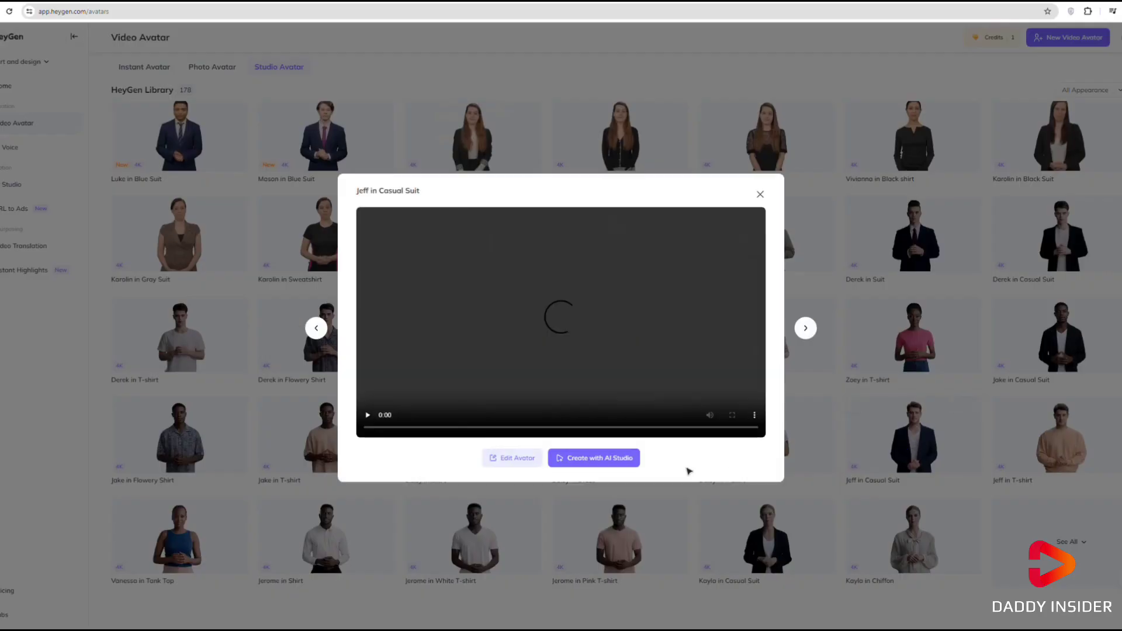
{"action": "mouse_move", "coordinate": [587, 464]}
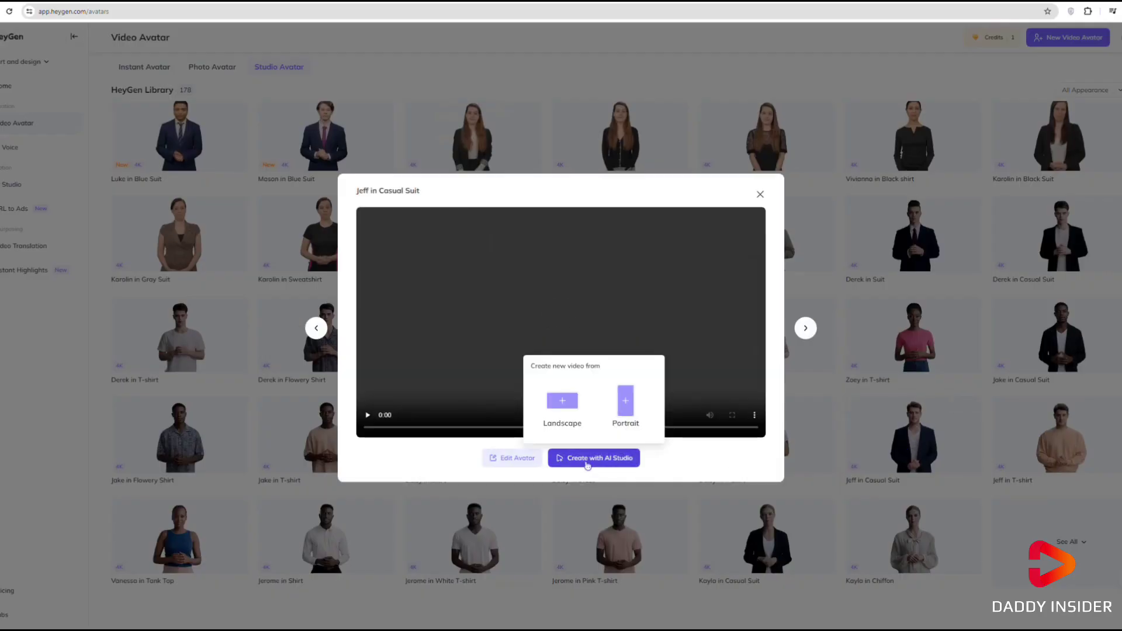
{"action": "left_click", "coordinate": [562, 401]}
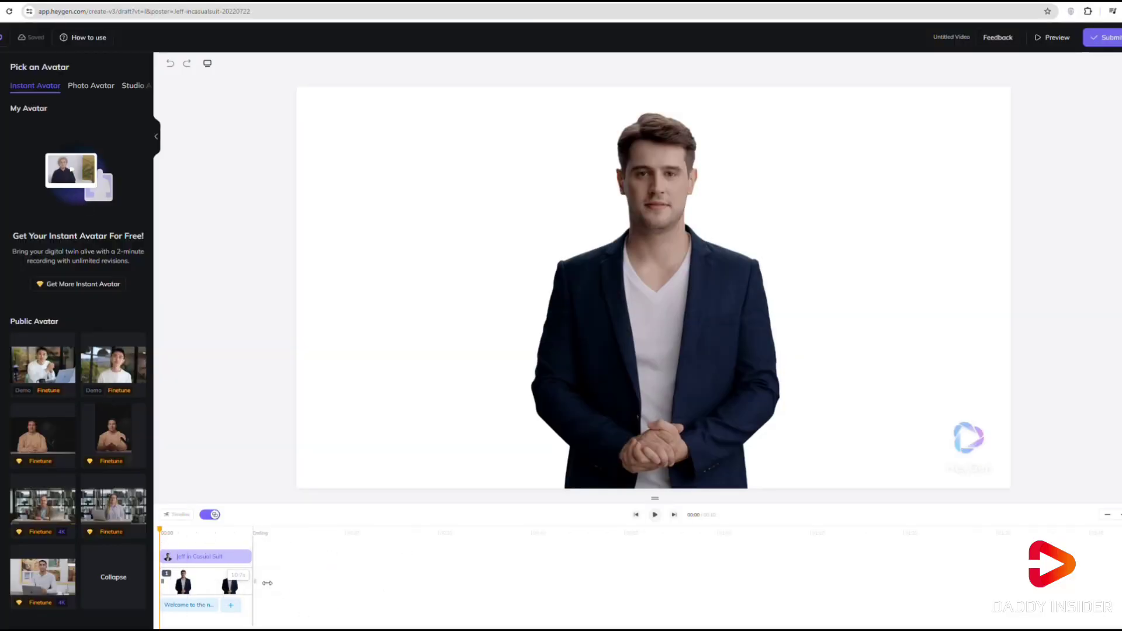
Step: Extend the avatar scene to about one minute and preview it briefly, and open its welcome script for editing
{"action": "left_click_drag", "start_coordinate": [267, 582], "coordinate": [846, 590]}
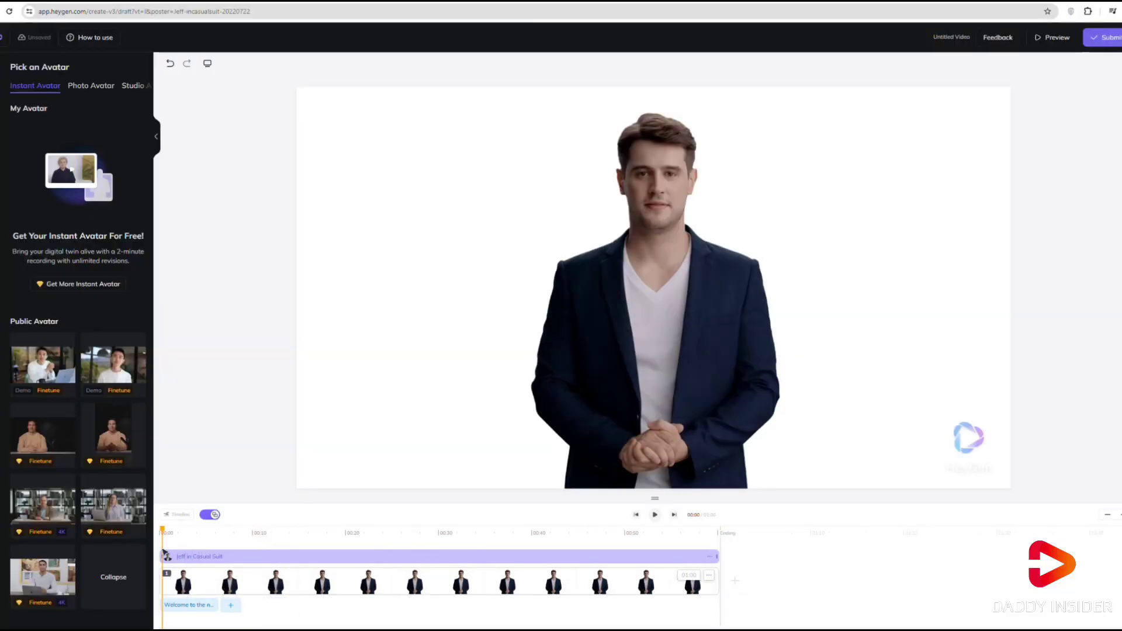
{"action": "left_click", "coordinate": [655, 515]}
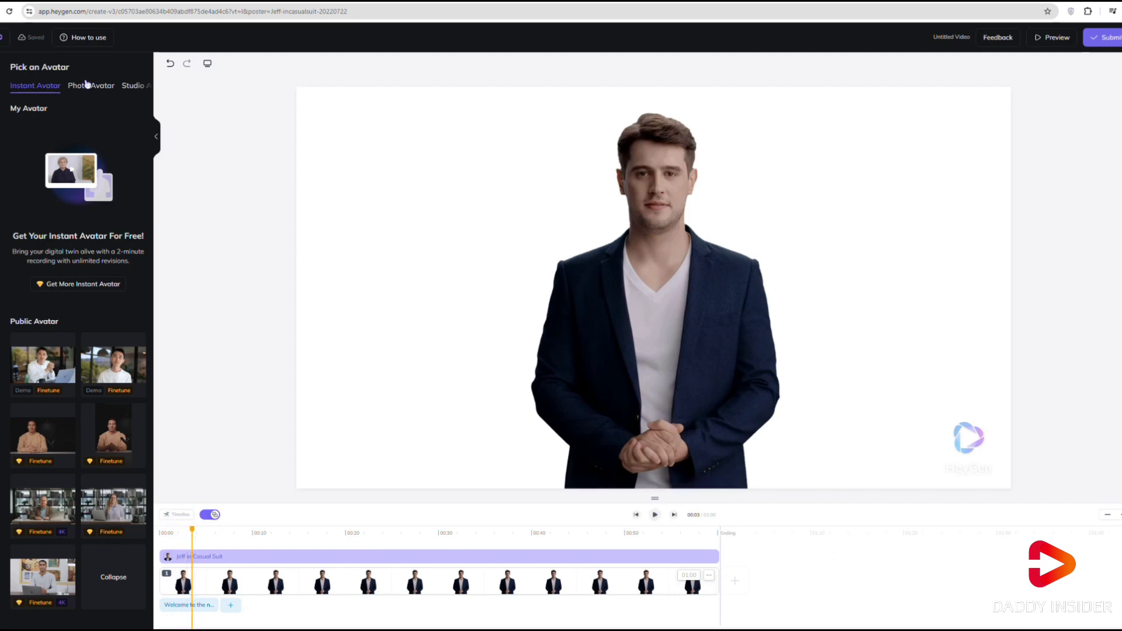
{"action": "left_click", "coordinate": [187, 604]}
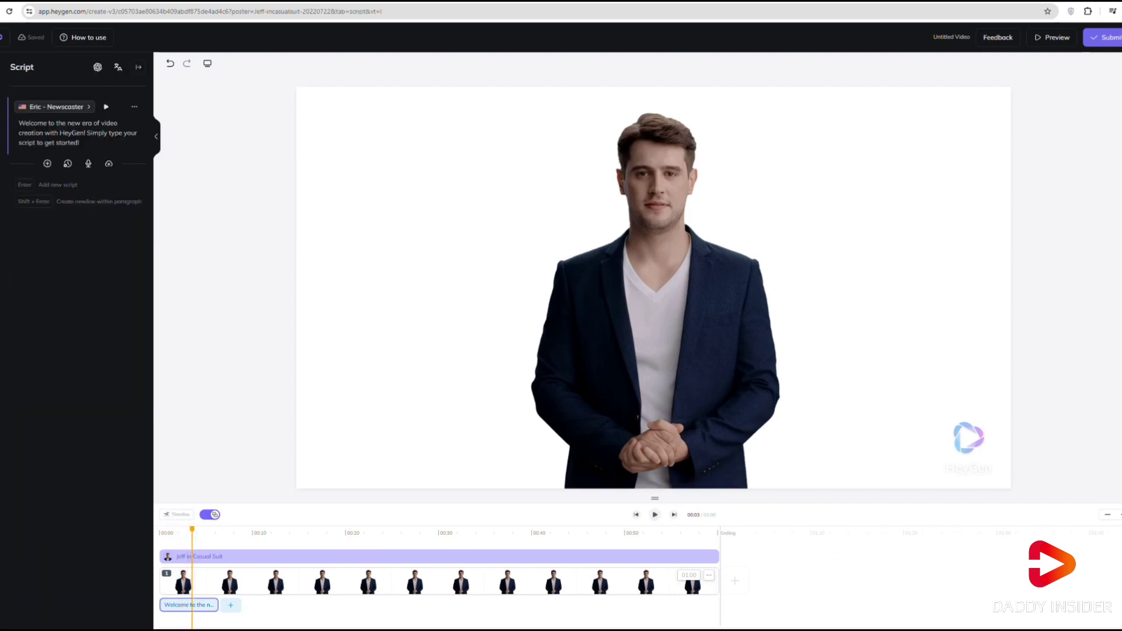
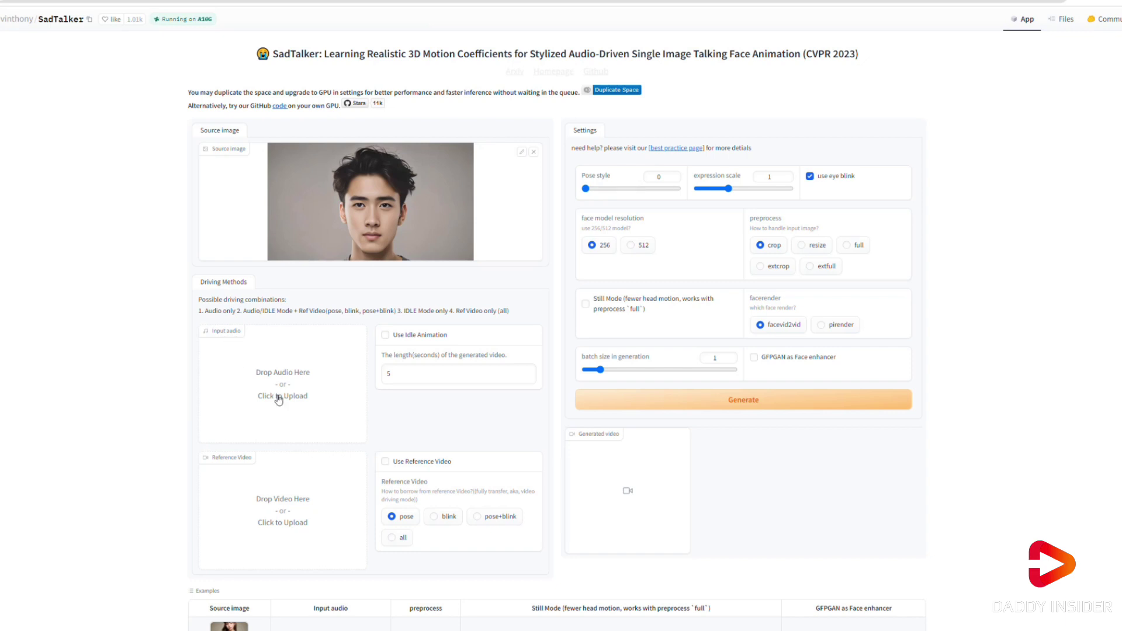
Step: In the SadTalker space on Hugging Face, upload an audio file as the input audio for the man's portrait
{"action": "left_click", "coordinate": [280, 396]}
{"action": "left_click", "coordinate": [107, 71]}
{"action": "left_click", "coordinate": [438, 301]}
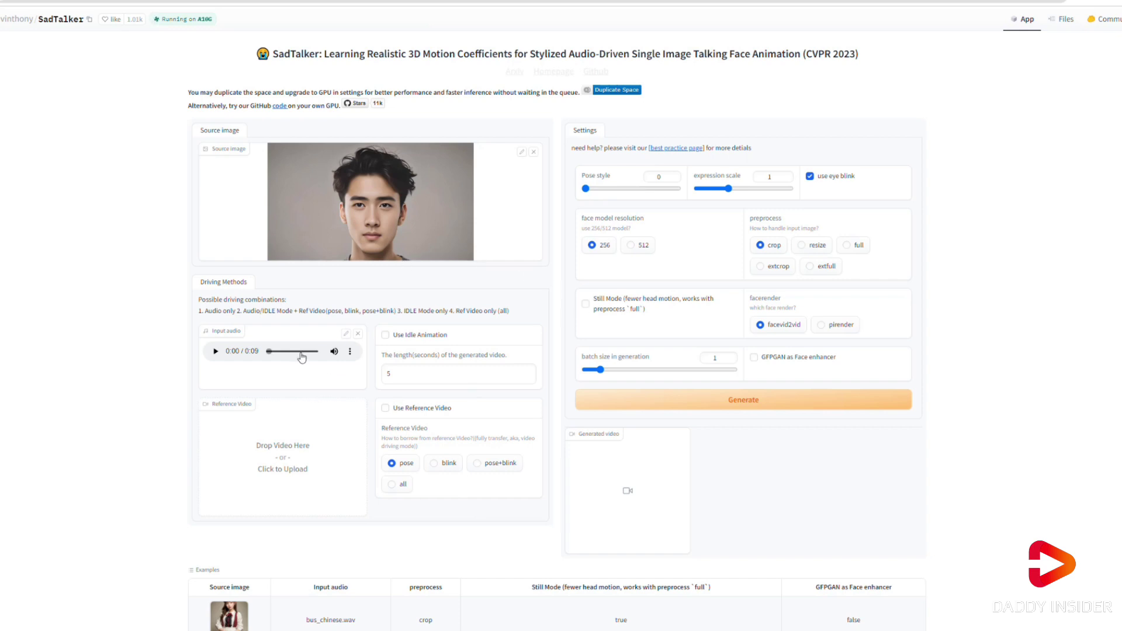
Step: Generate the talking-face video with expression scale 1.5, face model resolution 512, Still Mode, full preprocess and GFPGAN as face enhancer
{"action": "left_click", "coordinate": [785, 175]}
{"action": "left_click", "coordinate": [652, 226]}
{"action": "left_click", "coordinate": [644, 244]}
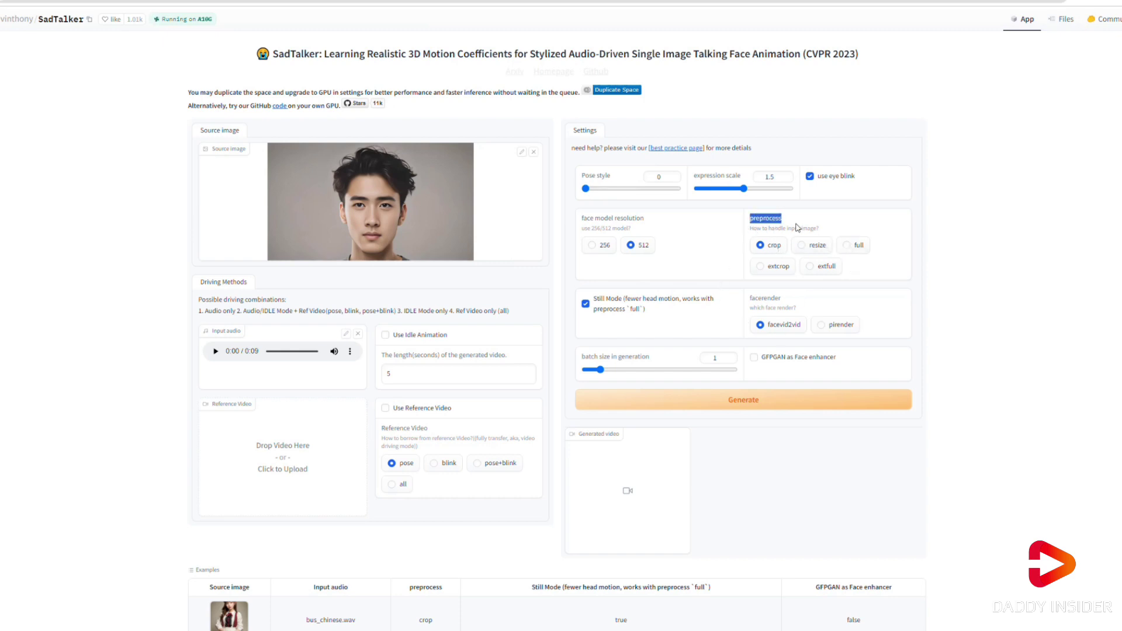
{"action": "left_click", "coordinate": [844, 246]}
{"action": "left_click", "coordinate": [736, 403]}
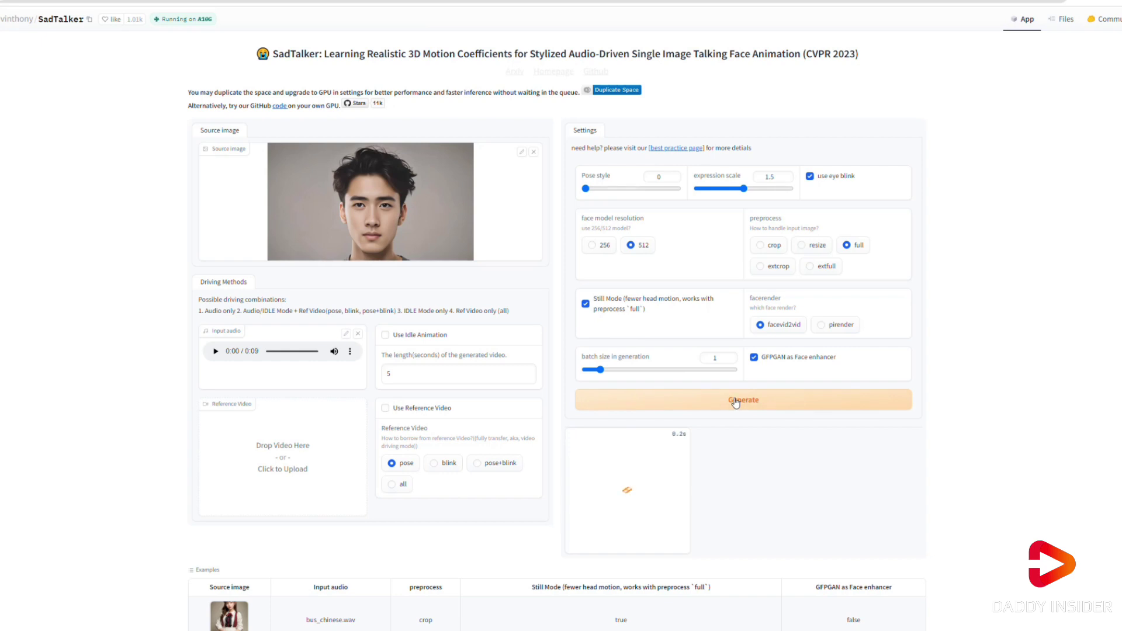